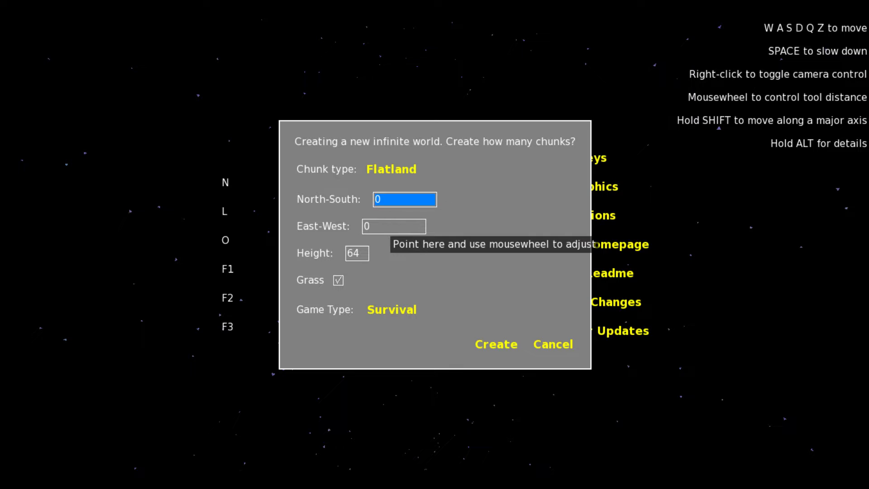
# Create an infinite Flatland world with 0 north-south and east-west chunks, height 64, grass enabled and the Creative game type
pyautogui.click(390, 228)
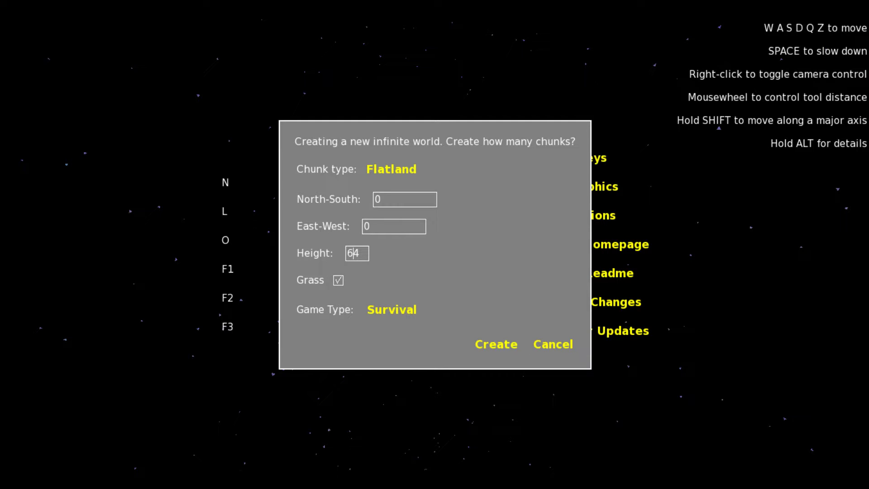
pyautogui.click(391, 310)
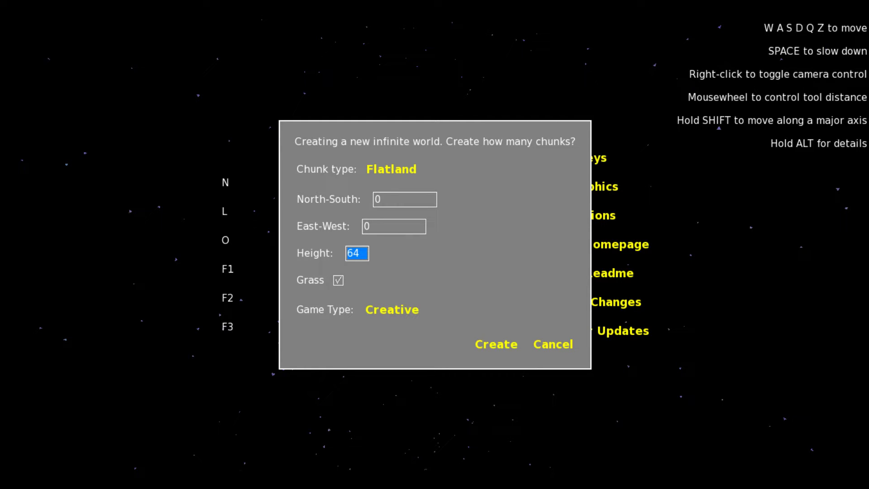
pyautogui.click(392, 310)
pyautogui.click(391, 309)
pyautogui.click(392, 310)
pyautogui.click(391, 310)
pyautogui.click(391, 310)
pyautogui.click(392, 309)
pyautogui.click(391, 309)
pyautogui.click(496, 344)
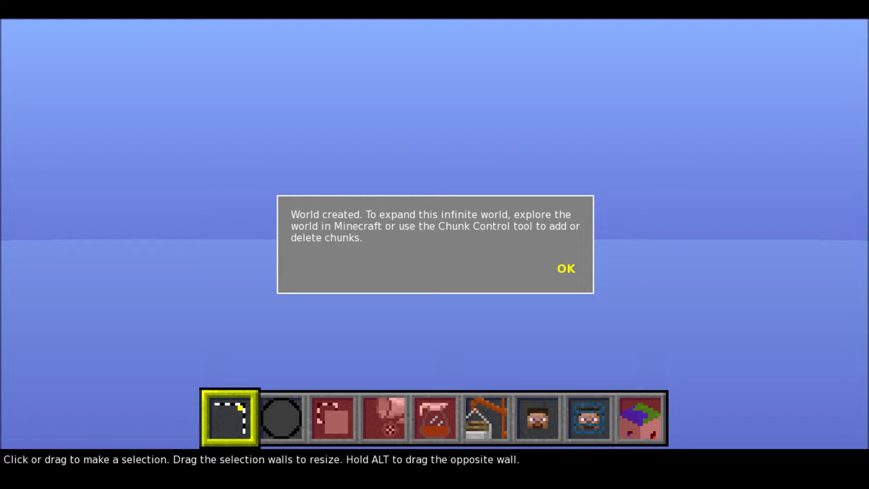
# Dismiss the world-created notice and look around the empty world at the player and spawn markers
pyautogui.click(566, 269)
pyautogui.rightClick(566, 269)
pyautogui.press('s')
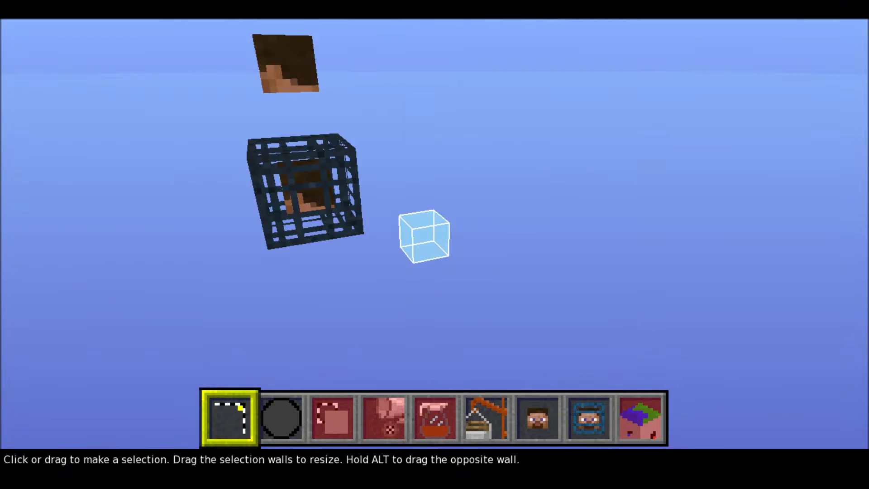
pyautogui.press('a')
pyautogui.press('a')
pyautogui.press('w')
pyautogui.press('k')
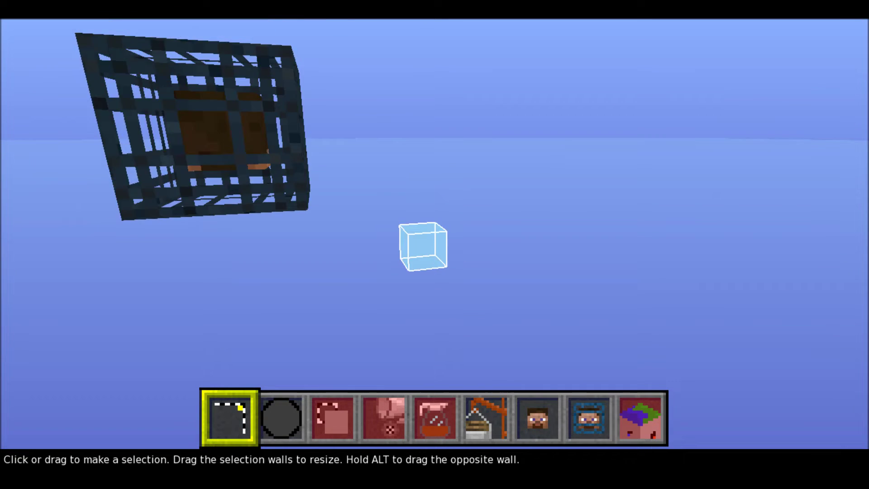
pyautogui.press('s')
pyautogui.rightClick(538, 310)
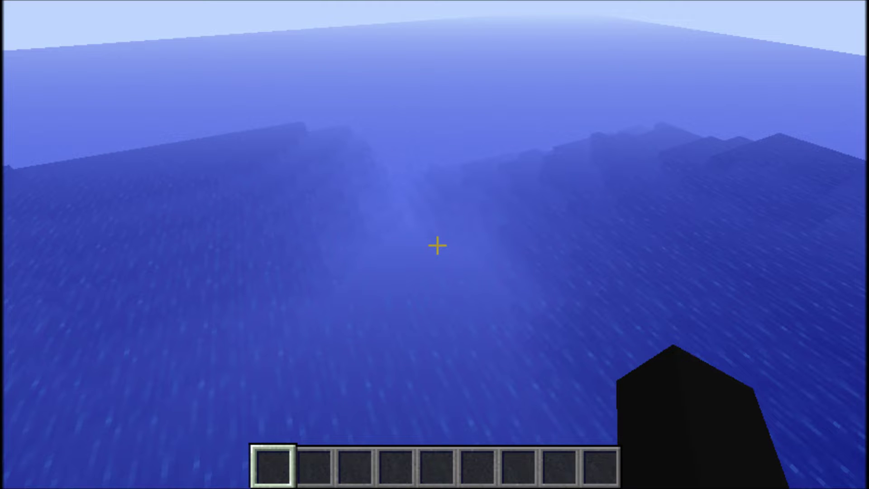
# Switch to Minecraft, look over the ocean terrain in the new world, and briefly check the creative item selection
pyautogui.click(437, 245)
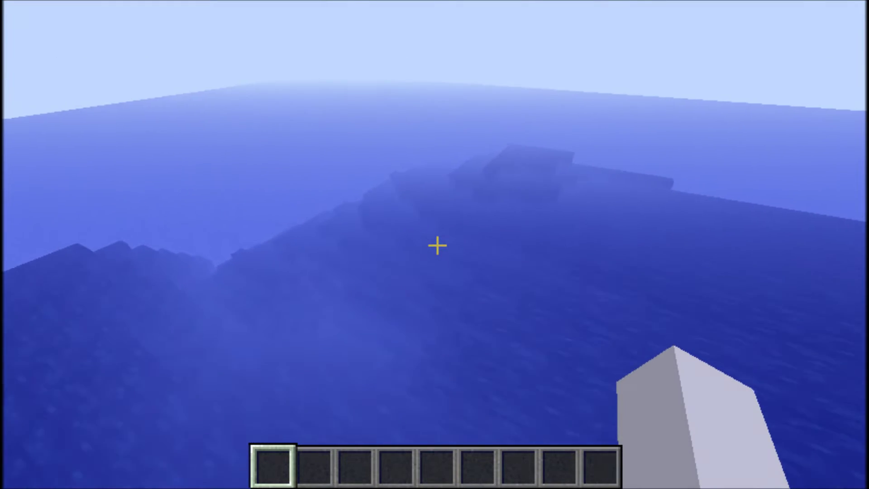
pyautogui.press('w')
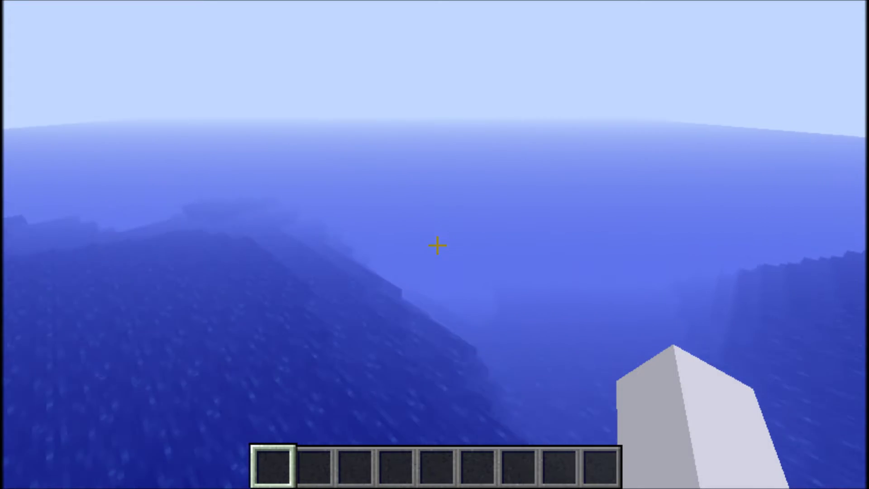
pyautogui.press('e')
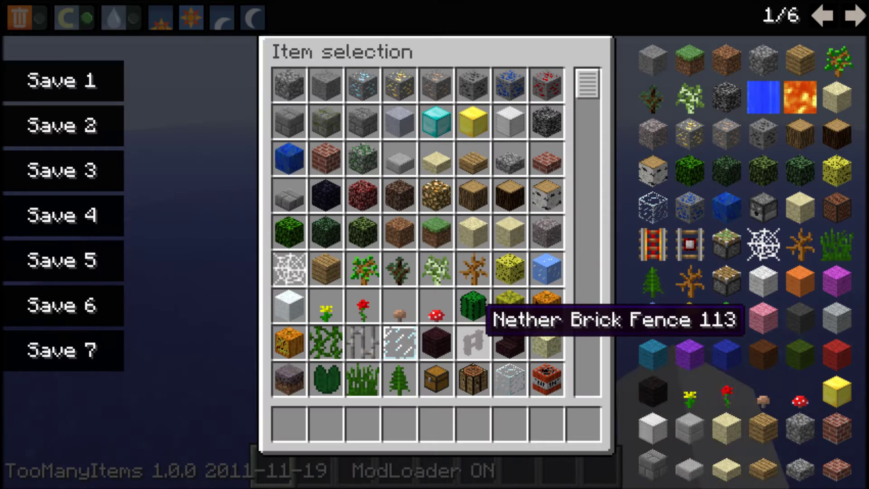
pyautogui.press('e')
# Increase the render distance from Tiny in the video settings and return to the world
pyautogui.press('Escape')
pyautogui.click(435, 316)
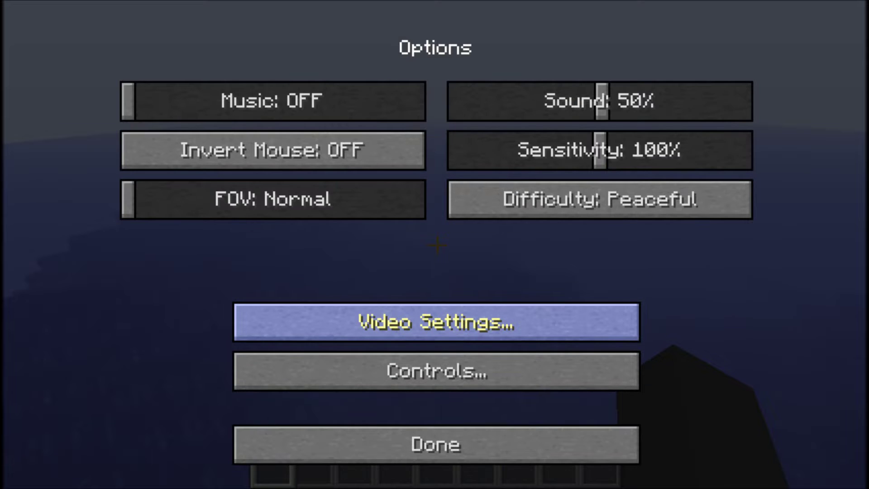
pyautogui.click(434, 322)
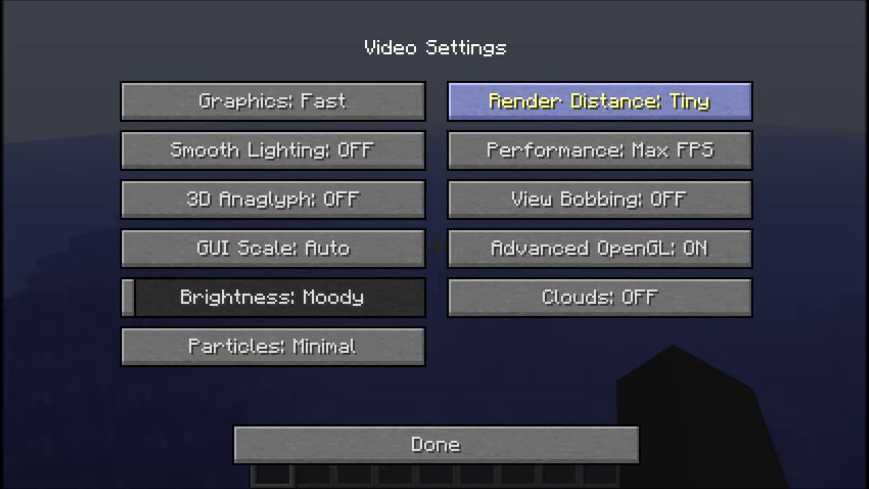
pyautogui.click(600, 101)
pyautogui.press('Escape')
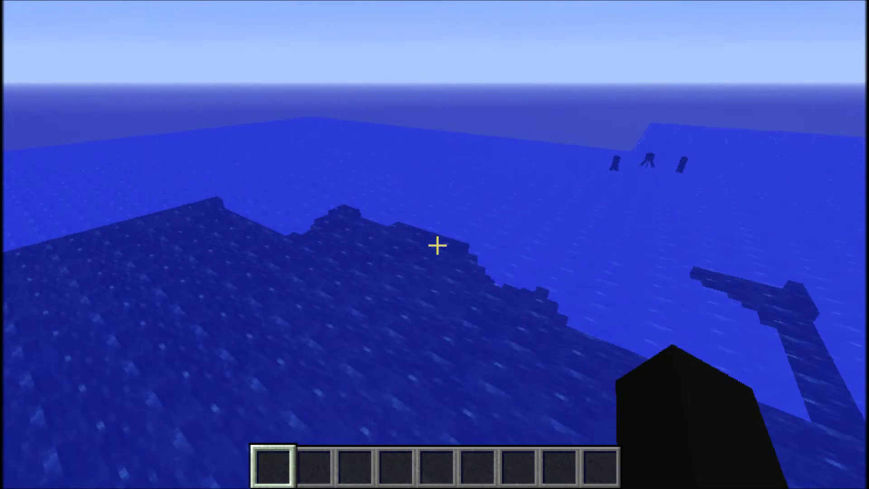
# Explore the ocean above and below the water and fly over to the grassy island with sand beaches
pyautogui.press('w')
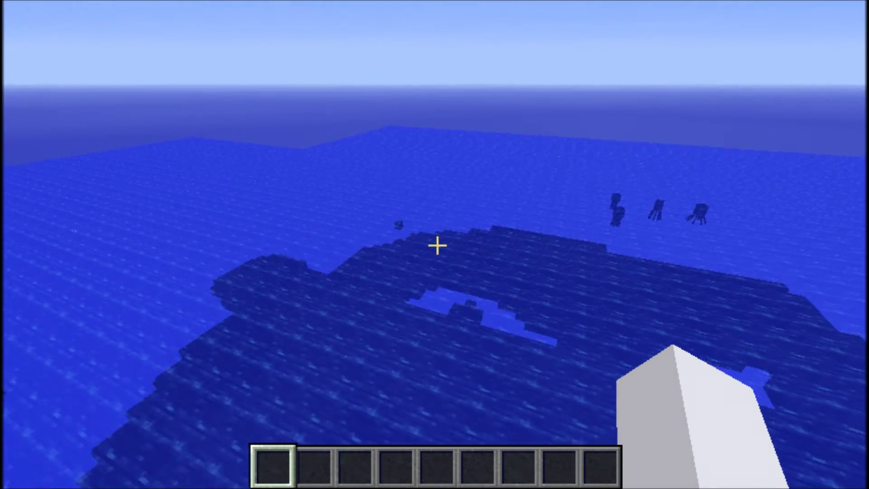
pyautogui.press('w')
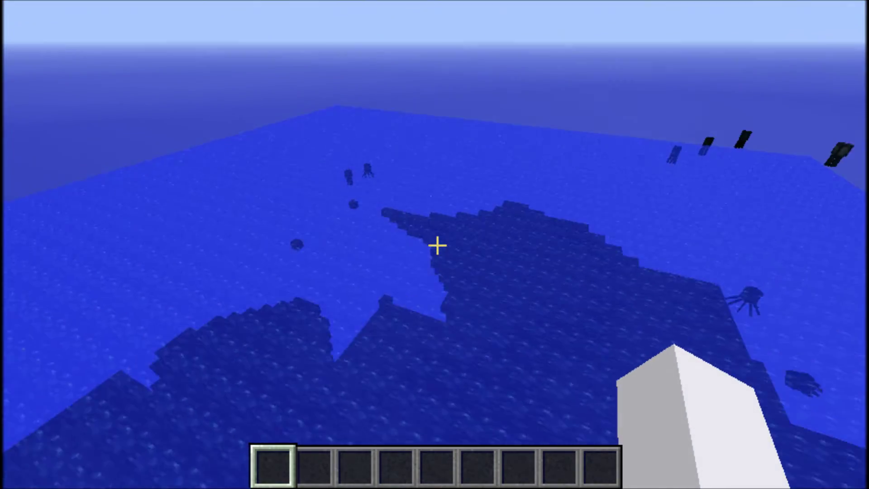
pyautogui.press('w')
pyautogui.press('shift')
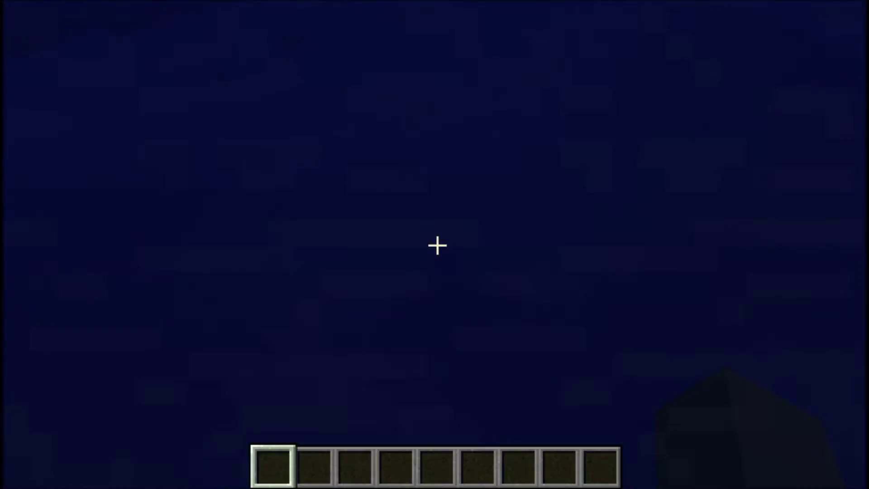
pyautogui.press('shift')
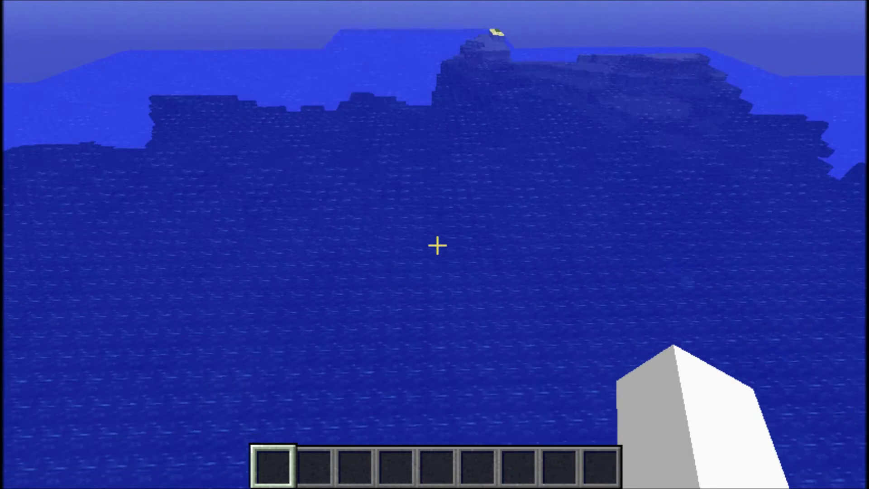
pyautogui.press('e')
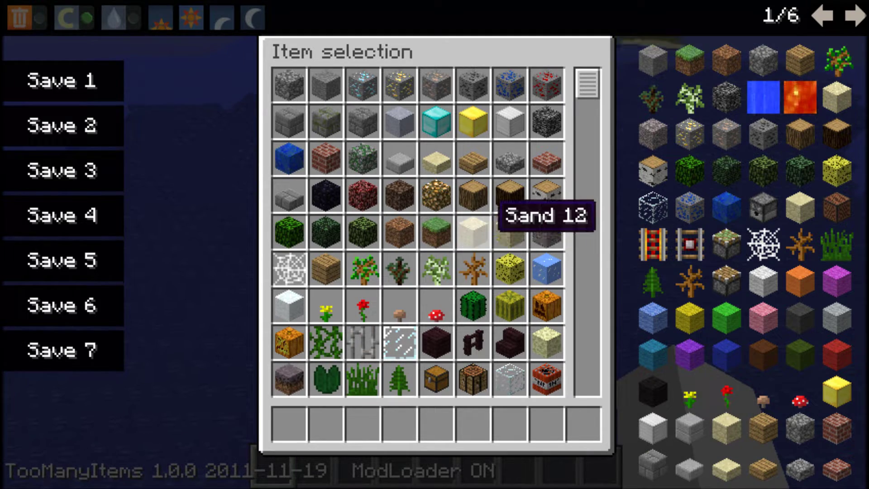
pyautogui.press('e')
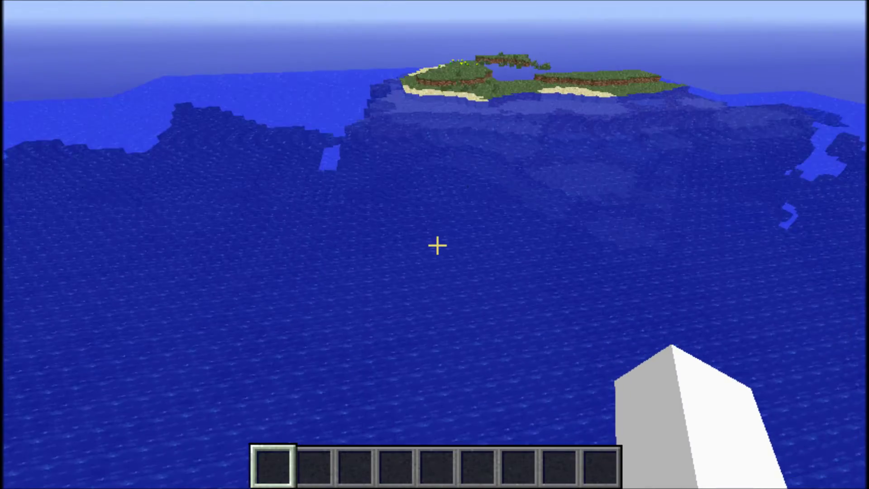
pyautogui.press('w')
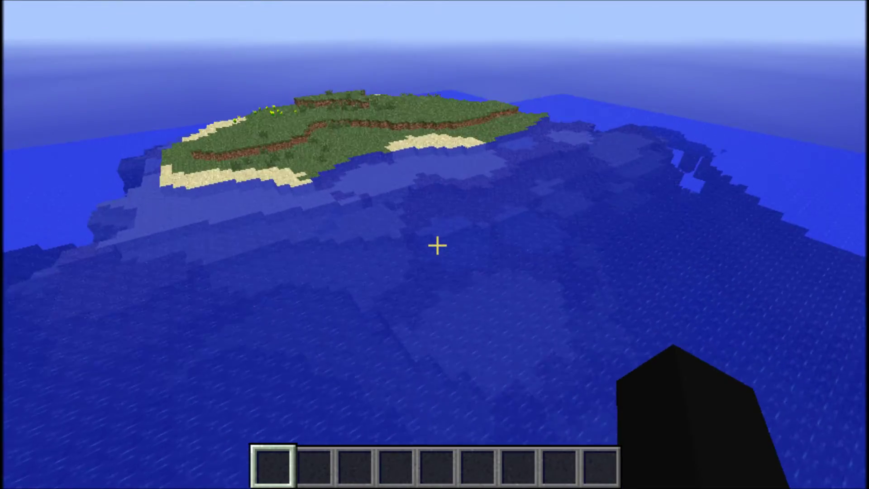
pyautogui.press('w')
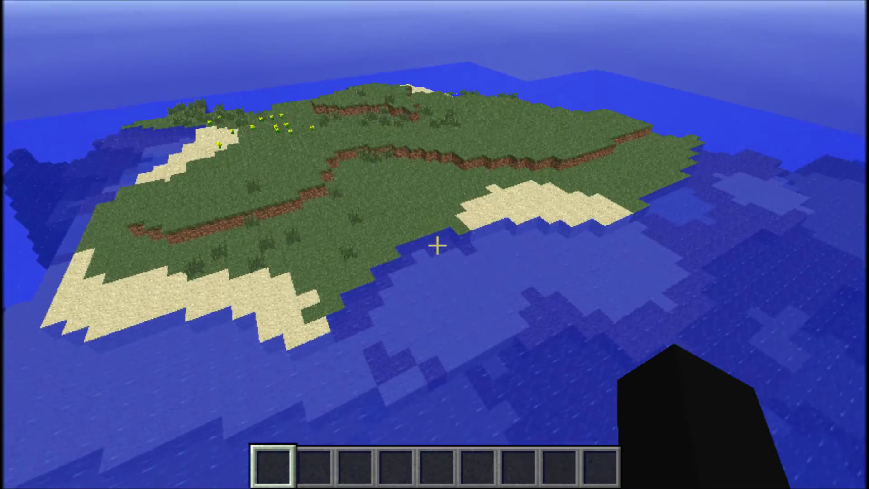
pyautogui.press('w')
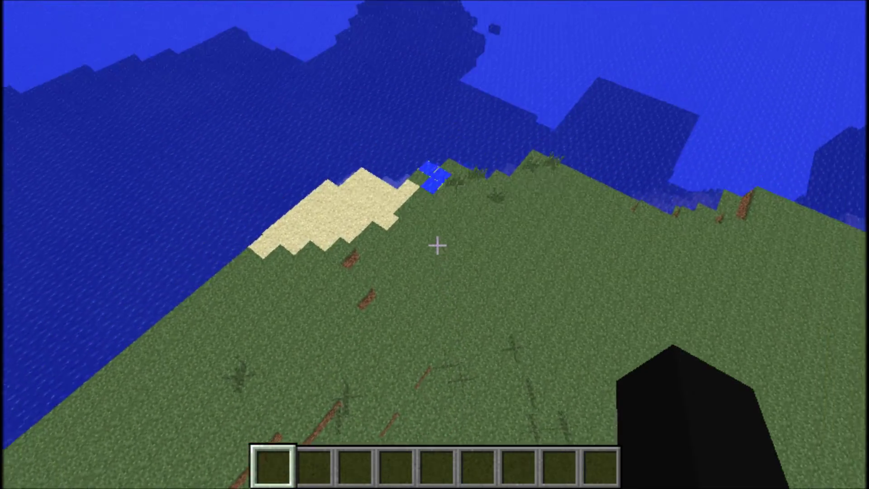
pyautogui.press('w')
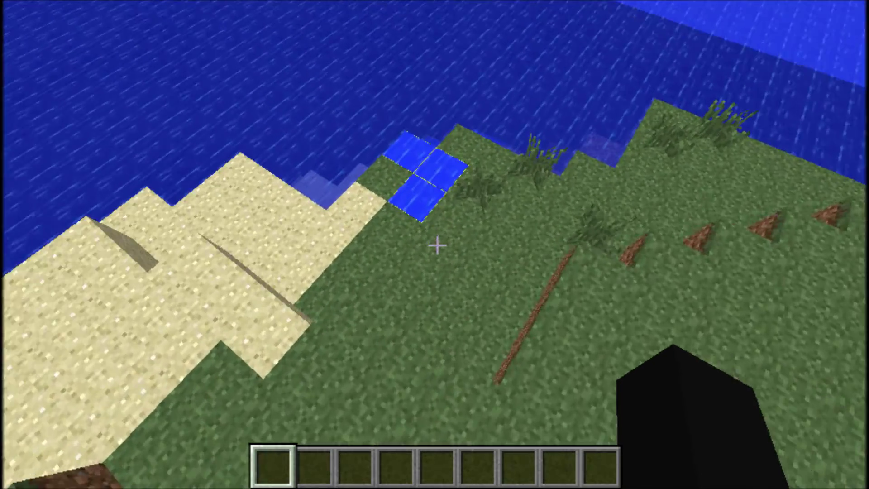
# Examine the bright blue blocks on the island's shore from above and underwater, and survey the surrounding ocean
pyautogui.press('w')
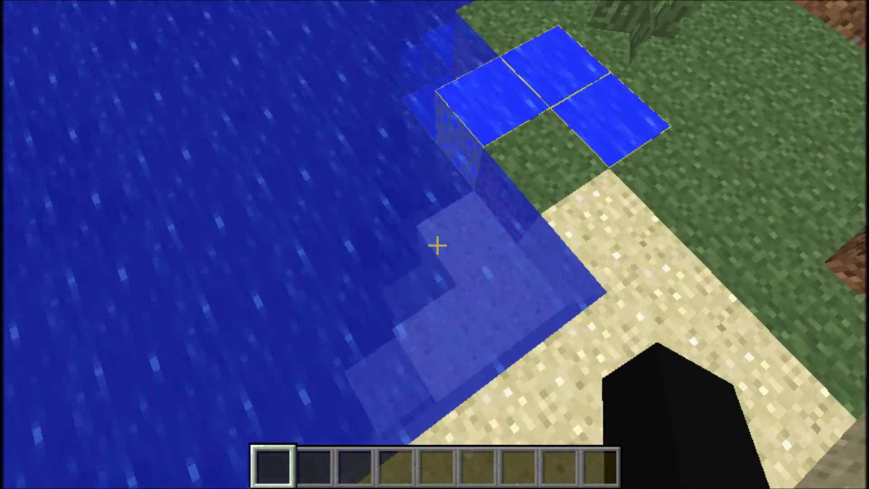
pyautogui.press('a')
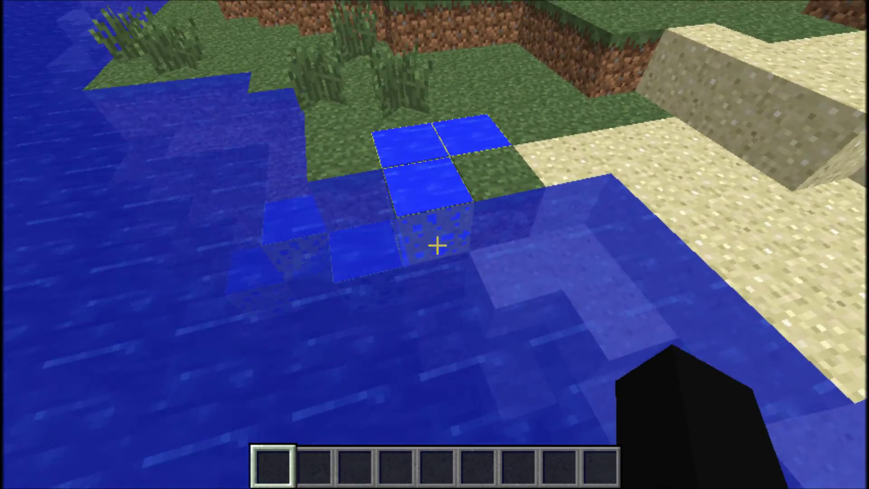
pyautogui.press('space')
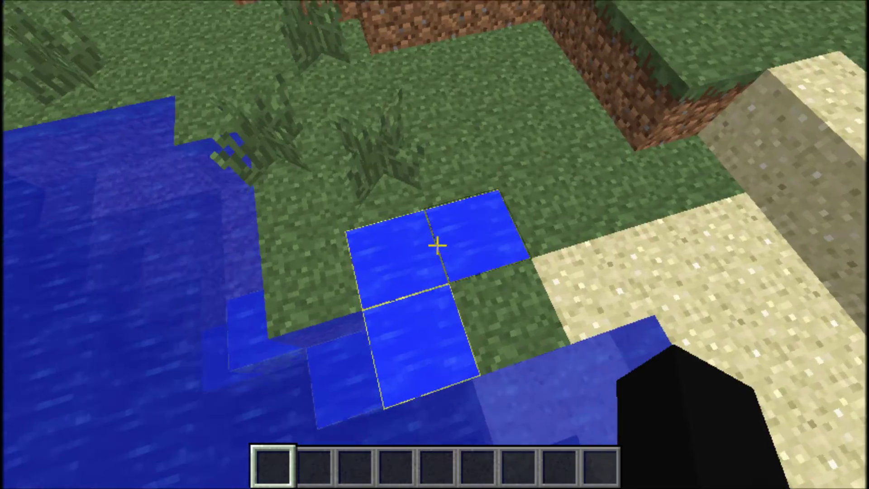
pyautogui.press('s')
pyautogui.press('shift')
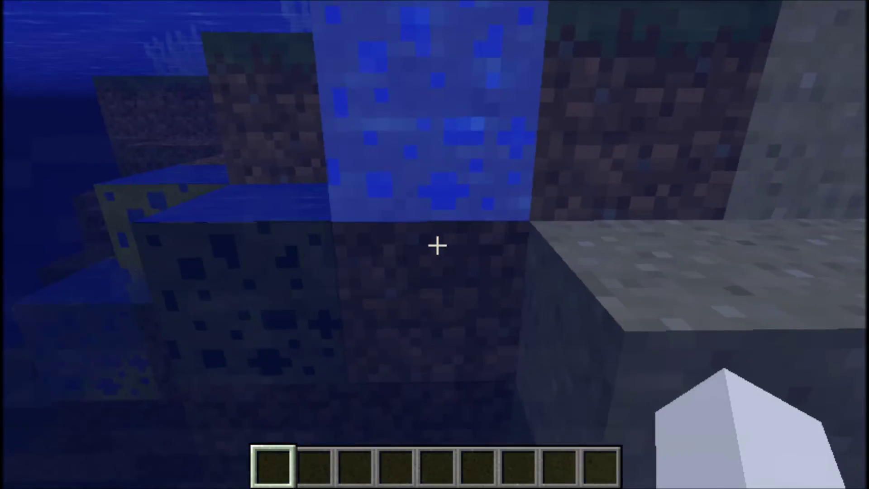
pyautogui.press('a')
pyautogui.press('space')
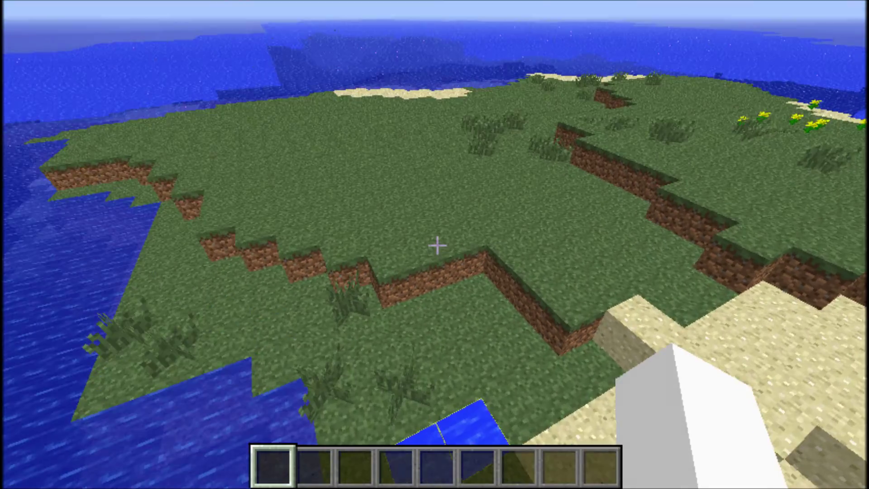
pyautogui.press('w')
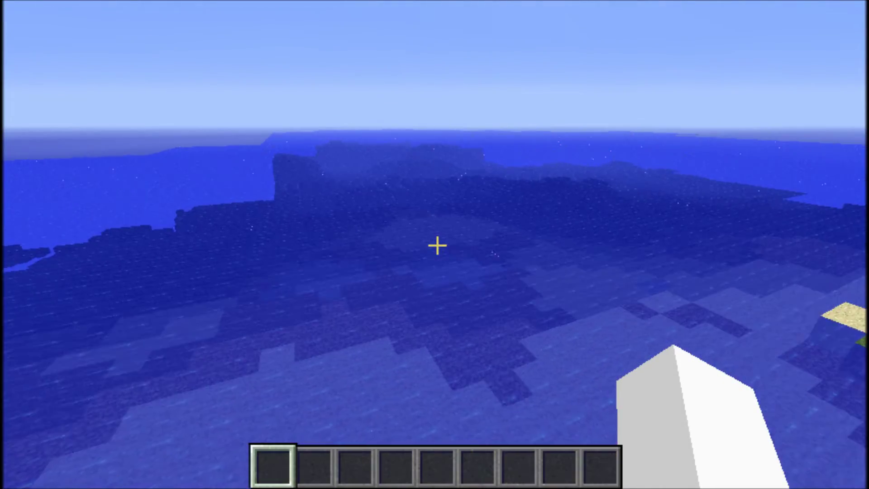
pyautogui.press('w')
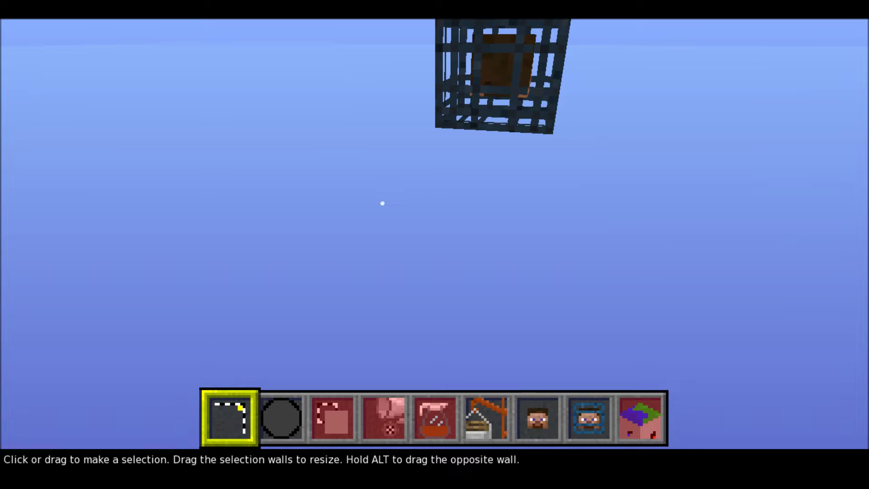
# Switch back to MCEdit, reload the world, and fly around the generated terrain to examine its bedrock layer and underground sections
pyautogui.press('Escape')
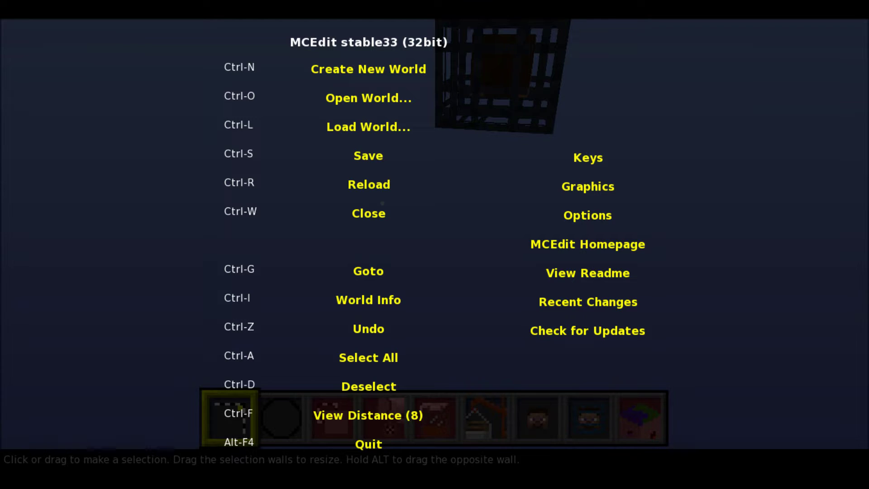
pyautogui.hotkey('ctrl', 'r')
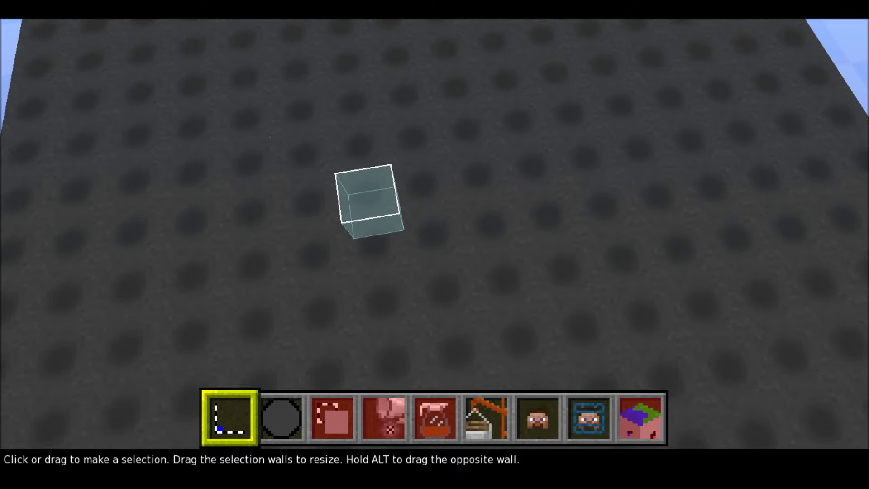
pyautogui.press('a')
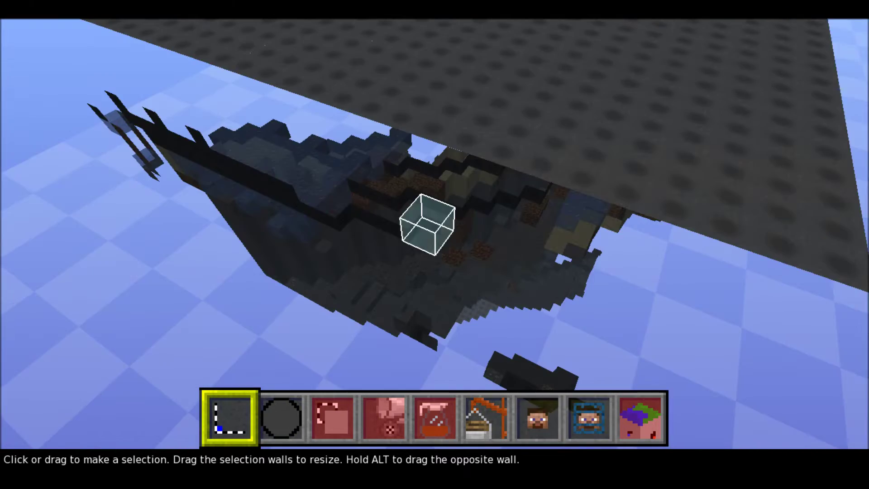
pyautogui.press('w')
pyautogui.press('w')
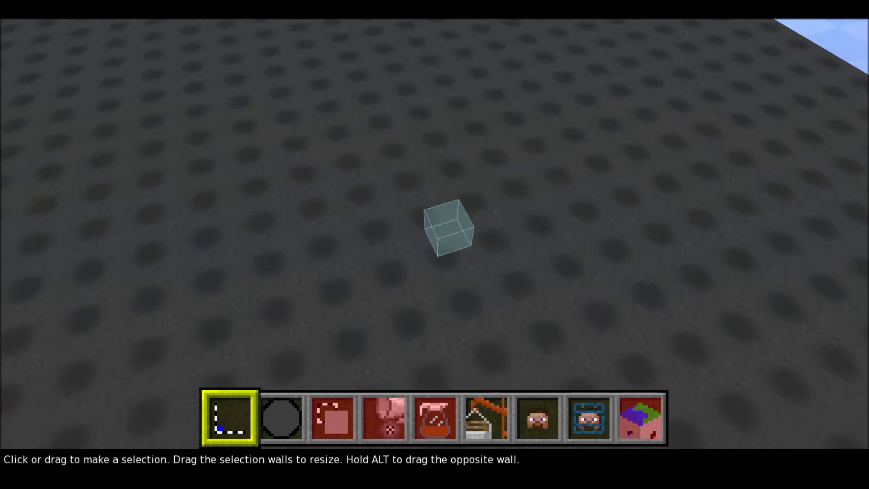
pyautogui.press('a')
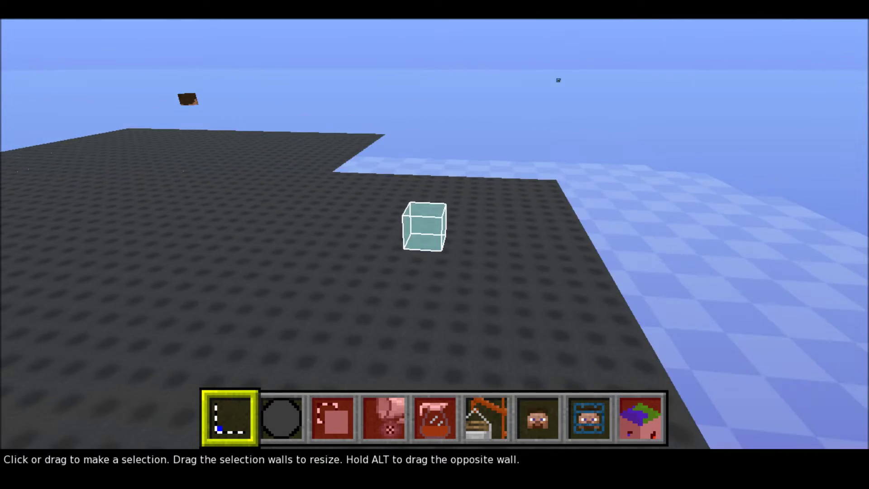
pyautogui.press('d')
pyautogui.press('a')
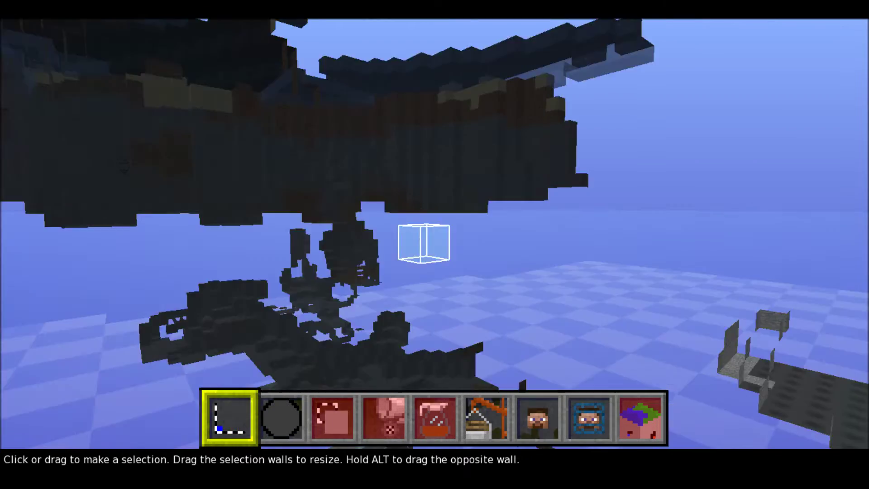
# Fly beneath the generated terrain and through its caves to examine the bedrock floor and the ore deposits in the walls
pyautogui.press('w')
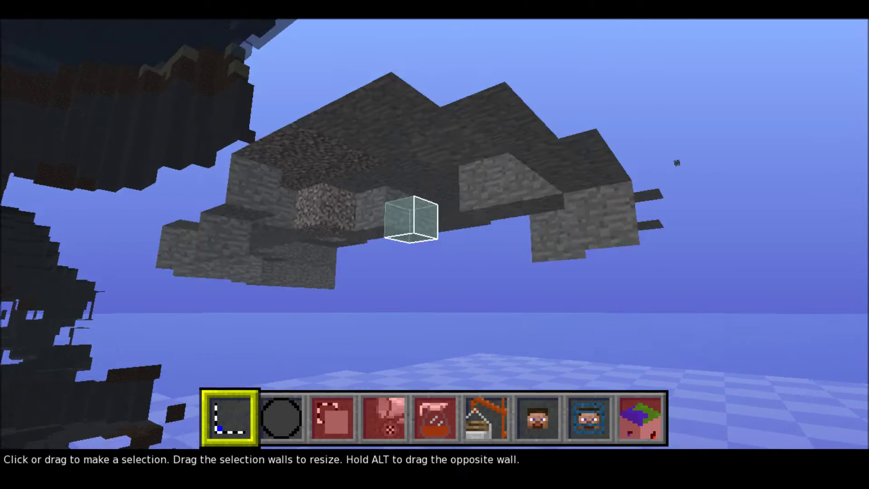
pyautogui.press('w')
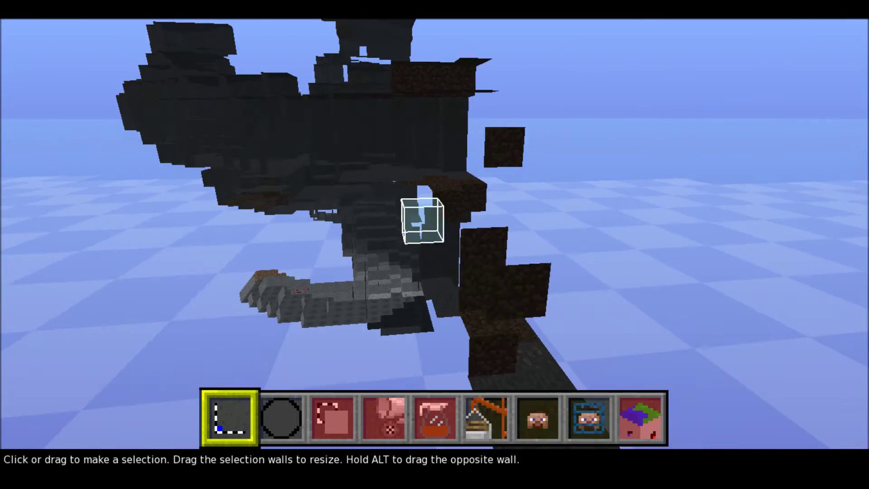
pyautogui.press('w')
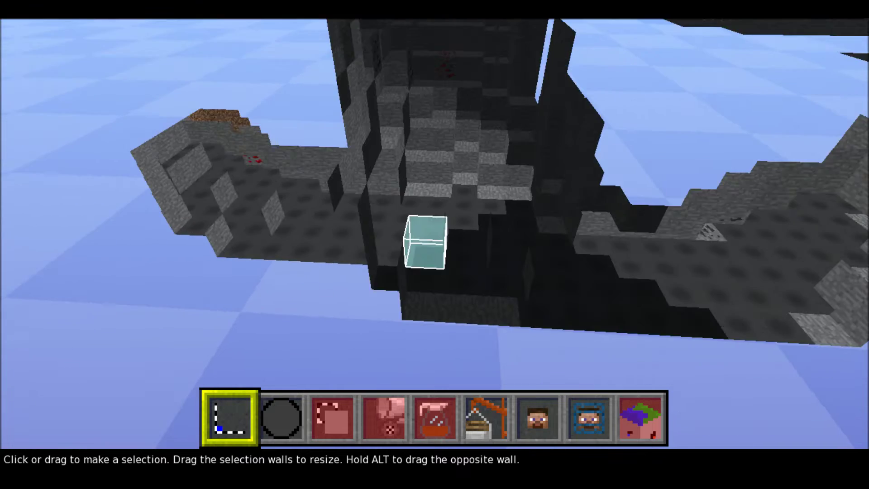
pyautogui.press('w')
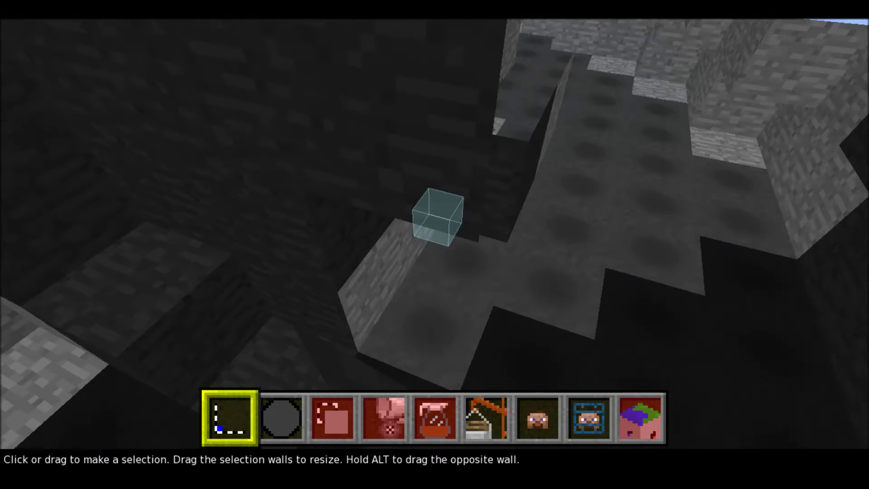
pyautogui.press('w')
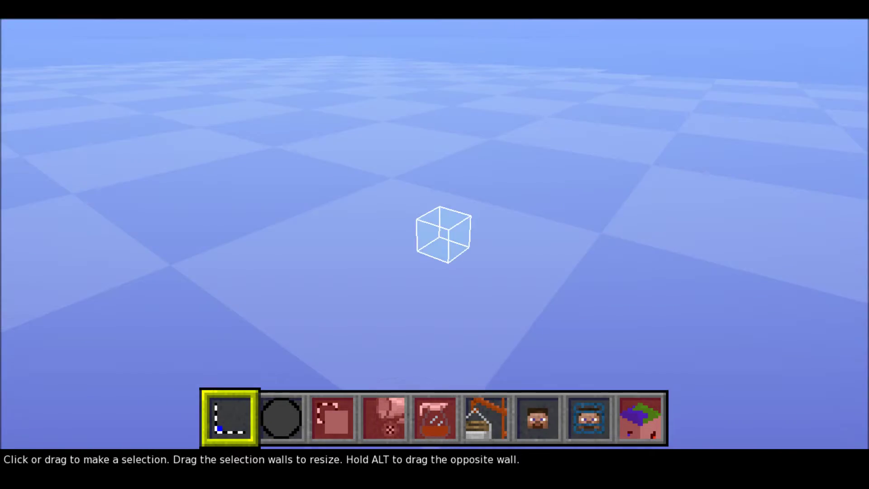
pyautogui.press('w')
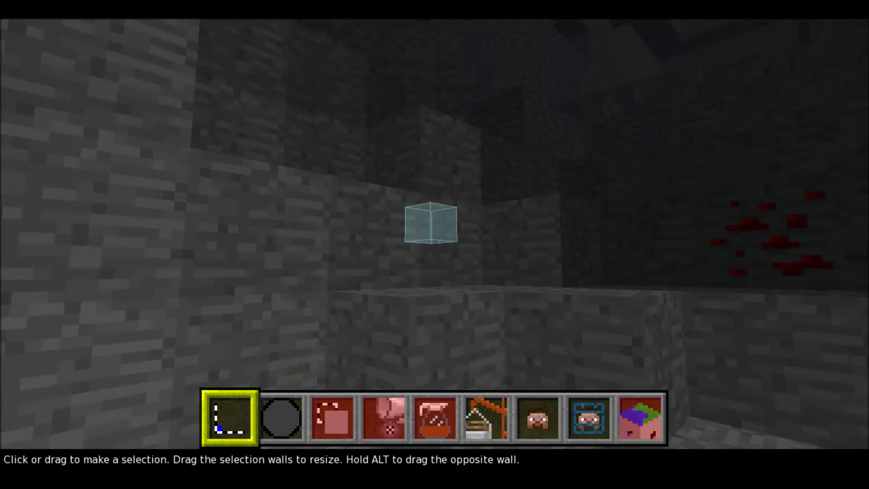
pyautogui.press('w')
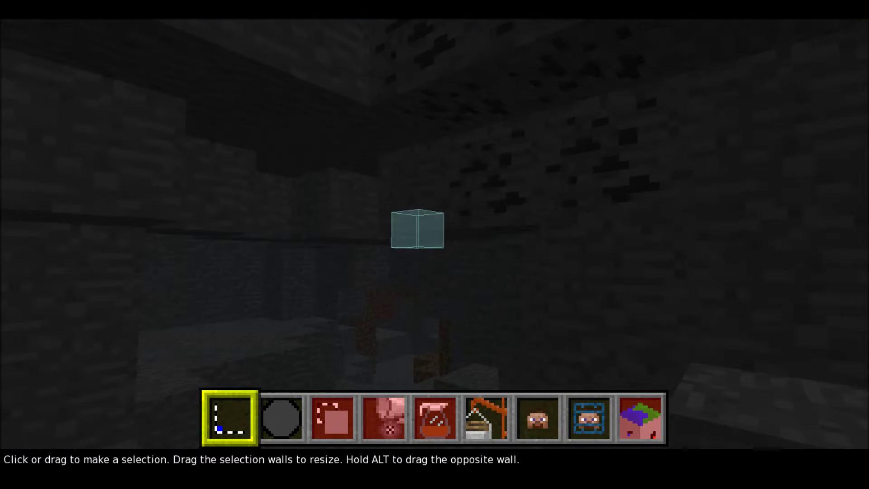
pyautogui.press('w')
pyautogui.press('w')
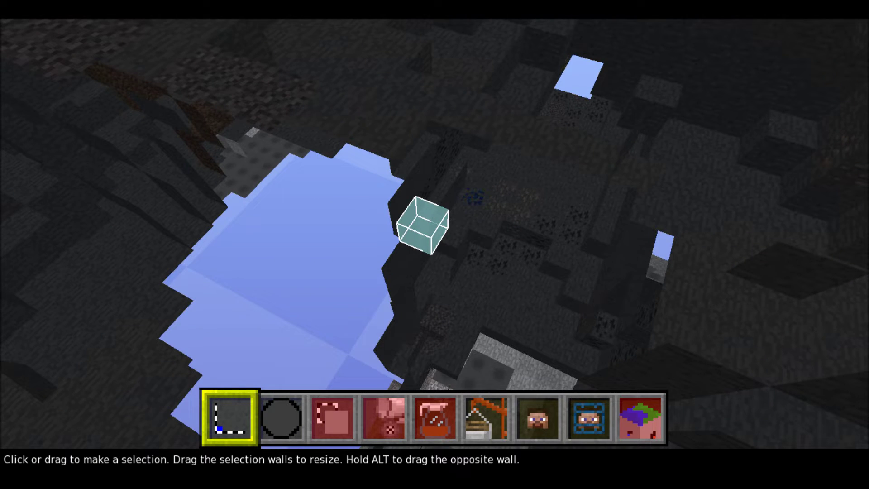
pyautogui.press('w')
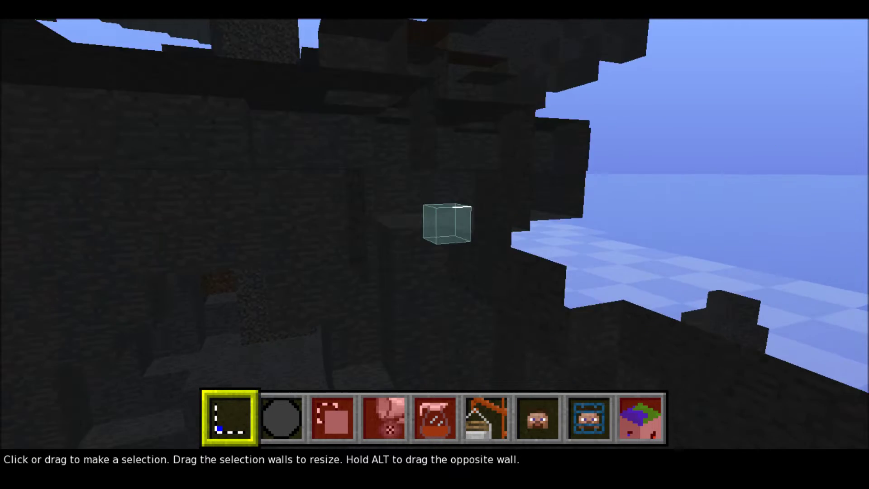
pyautogui.press('space')
pyautogui.press('w')
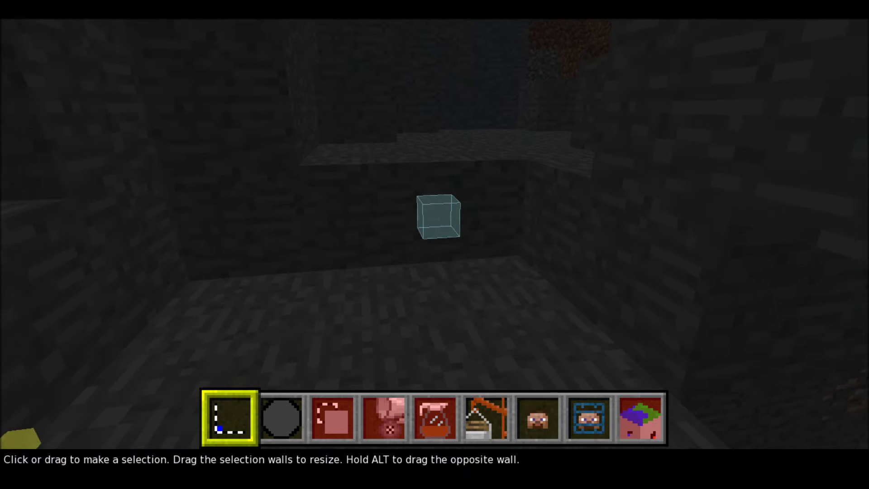
# Leave the cave and survey the branching tunnels and the underside of the landmass from outside
pyautogui.press('s')
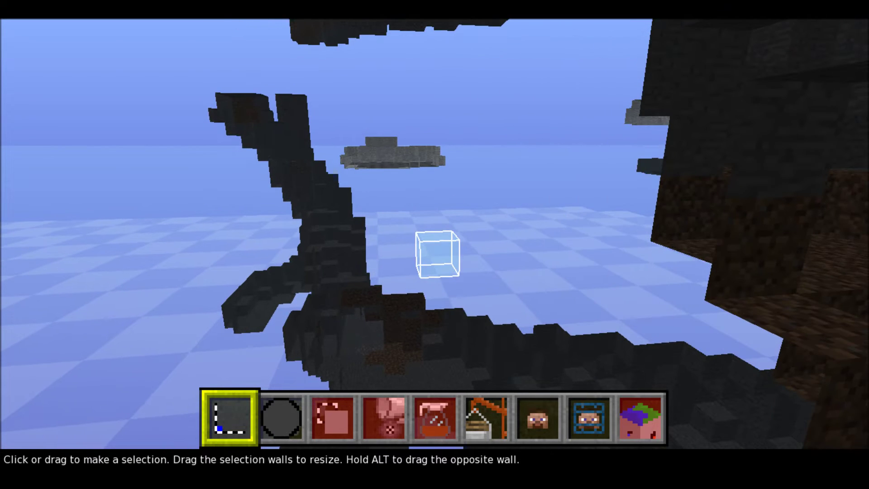
pyautogui.press('s')
pyautogui.press('a')
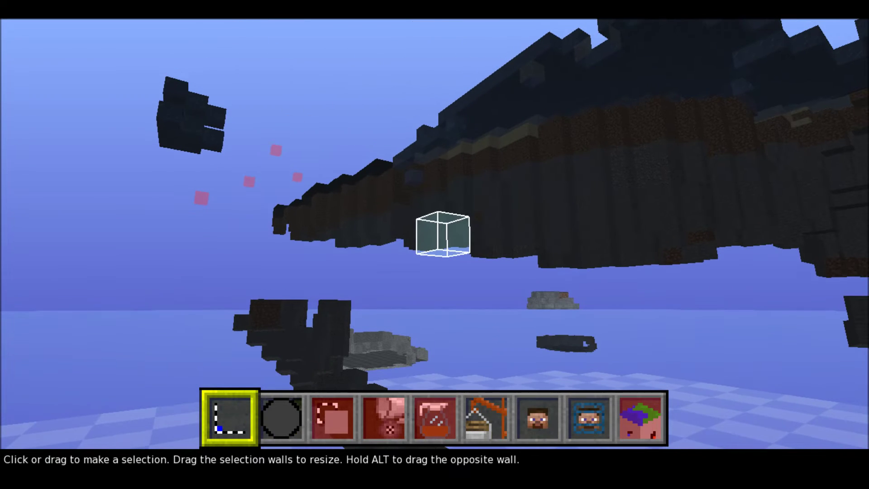
pyautogui.press('j')
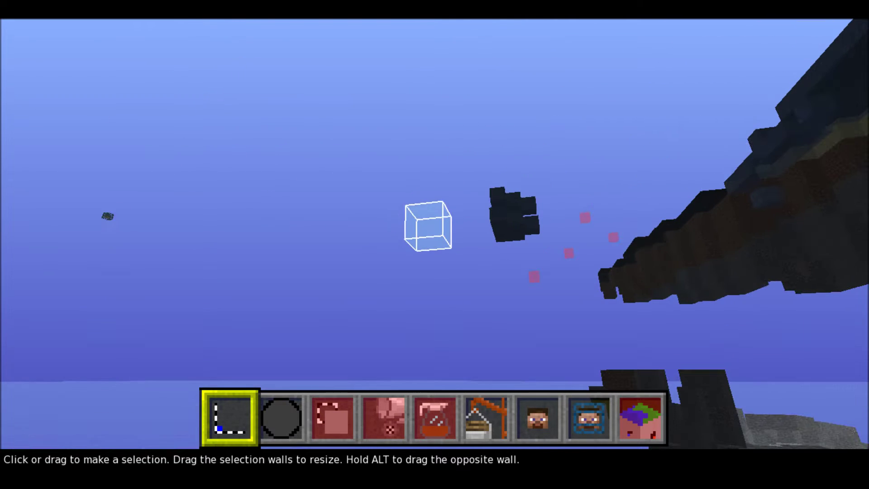
pyautogui.press('l')
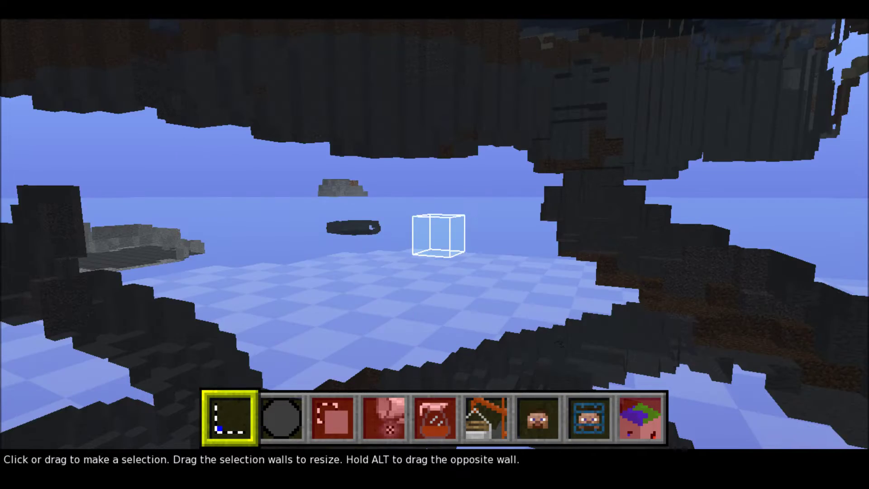
pyautogui.press('q')
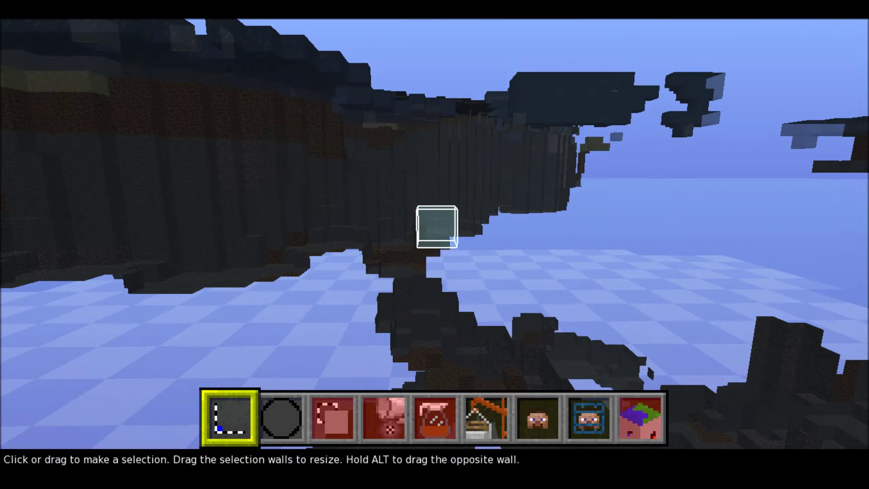
pyautogui.press('w')
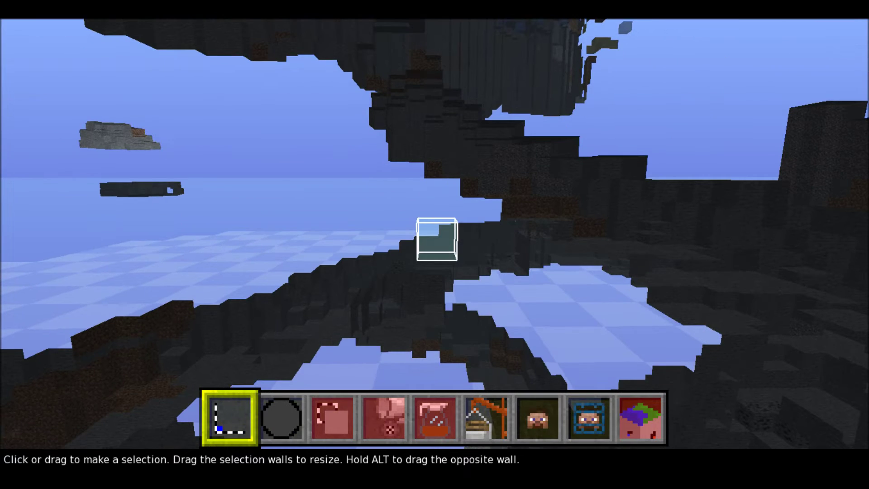
# Fly to the two isolated cave pockets away from the main tunnels and inspect them from inside and outside
pyautogui.press('w')
pyautogui.press('w')
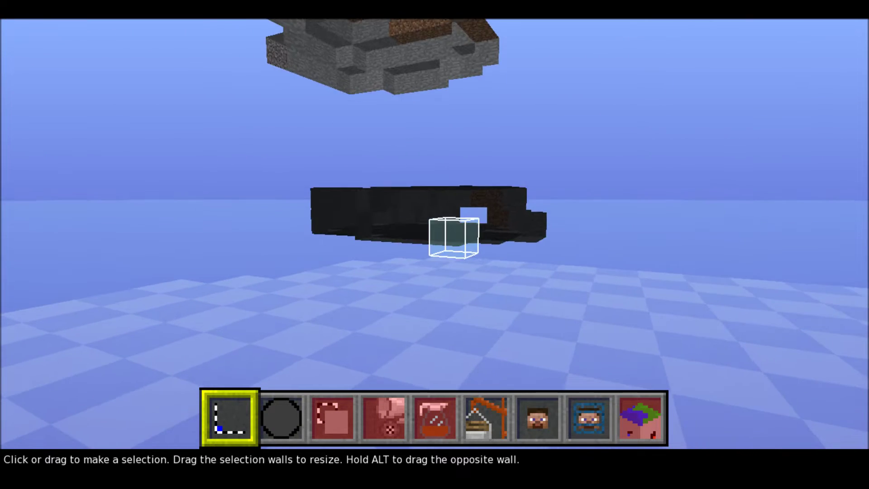
pyautogui.press('s')
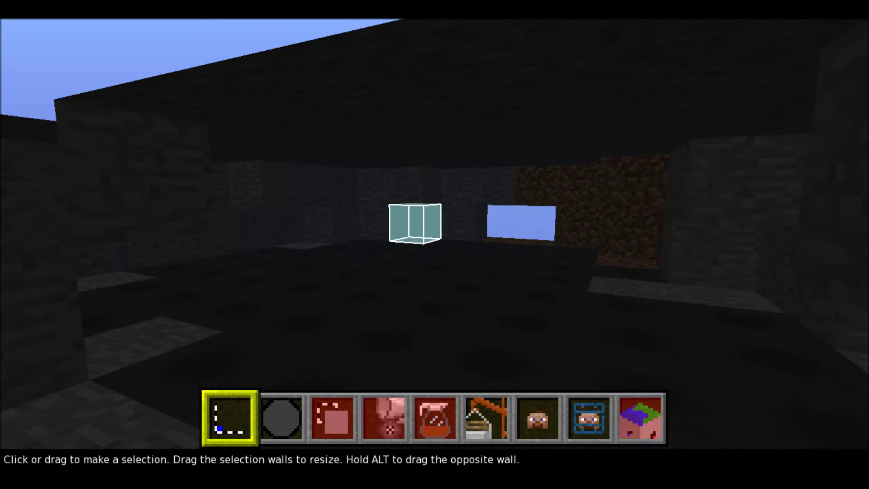
pyautogui.press('s')
pyautogui.press('w')
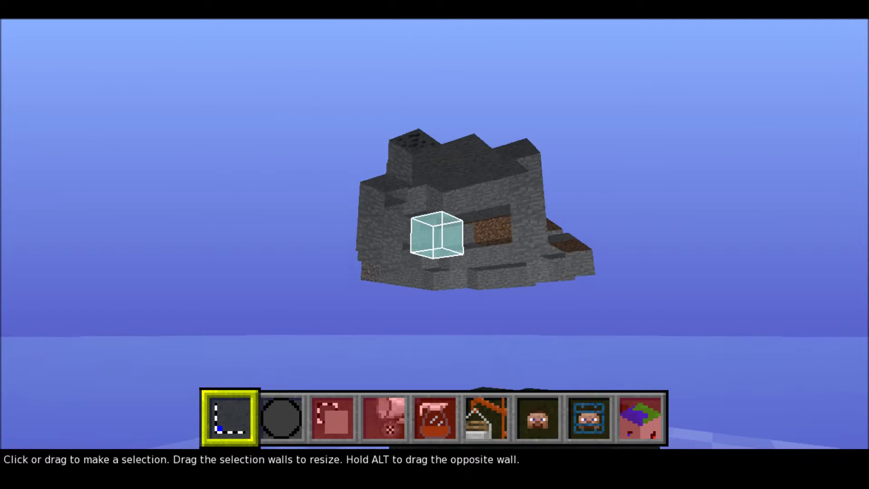
pyautogui.press('space')
pyautogui.press('w')
pyautogui.press('s')
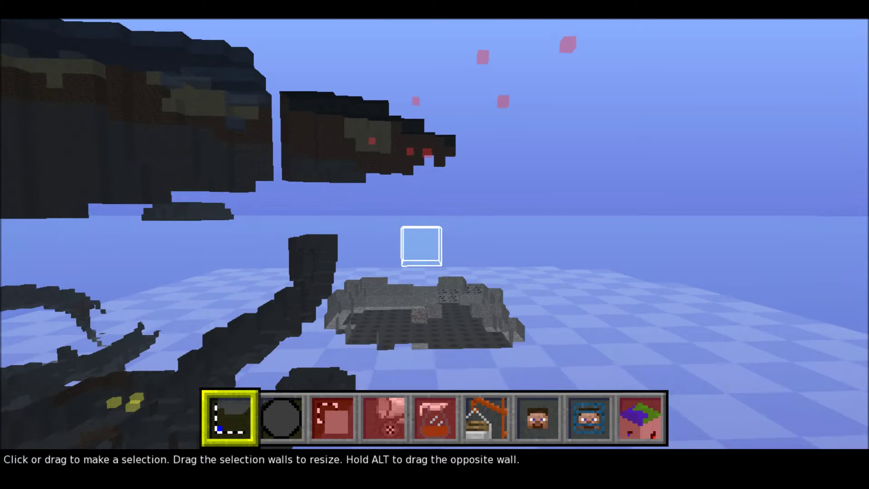
# Examine the detached bedrock-floored cavern and the red markers floating around the tip of the landmass
pyautogui.press('w')
pyautogui.press('space')
pyautogui.press('j')
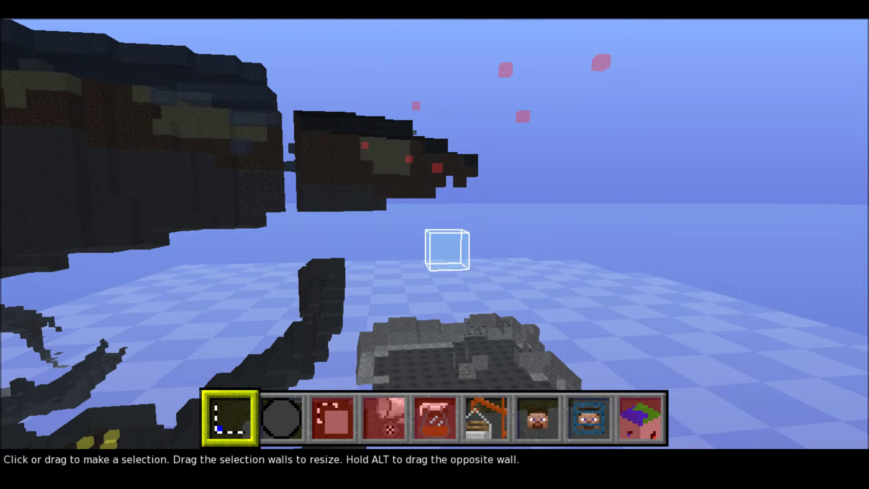
pyautogui.press('w')
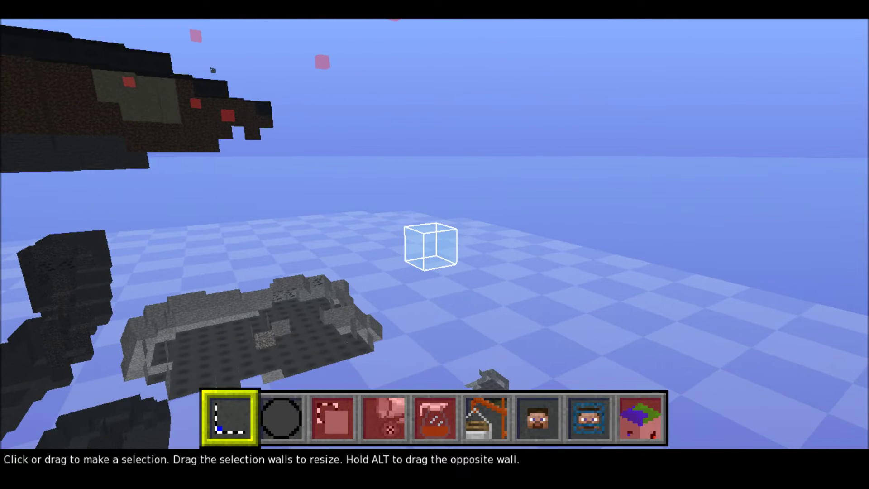
pyautogui.press('s')
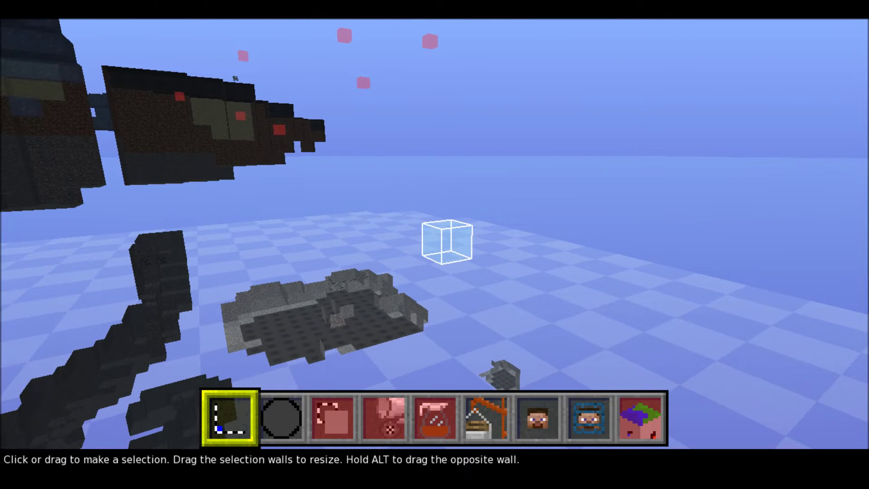
pyautogui.press('w')
pyautogui.press('d')
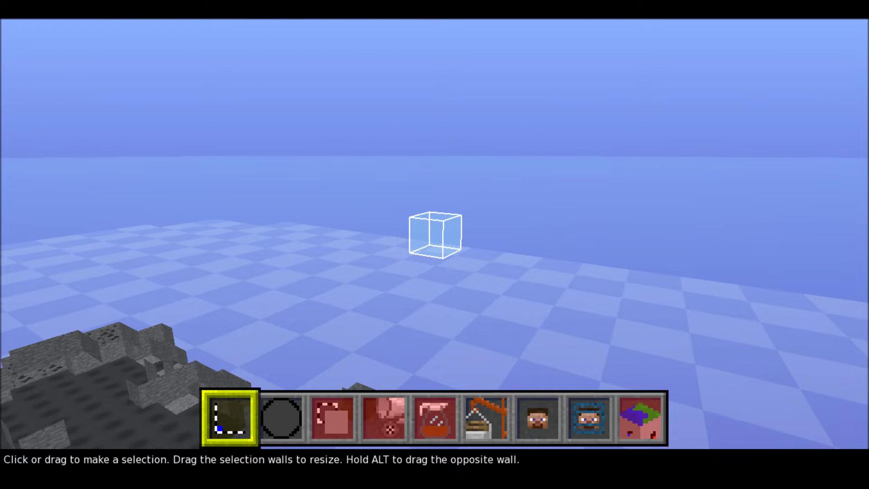
pyautogui.press('s')
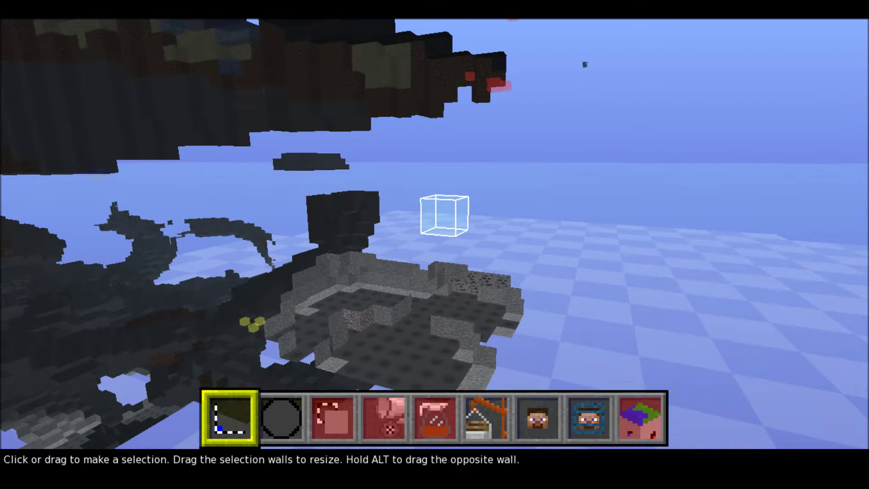
pyautogui.press('space')
pyautogui.press('w')
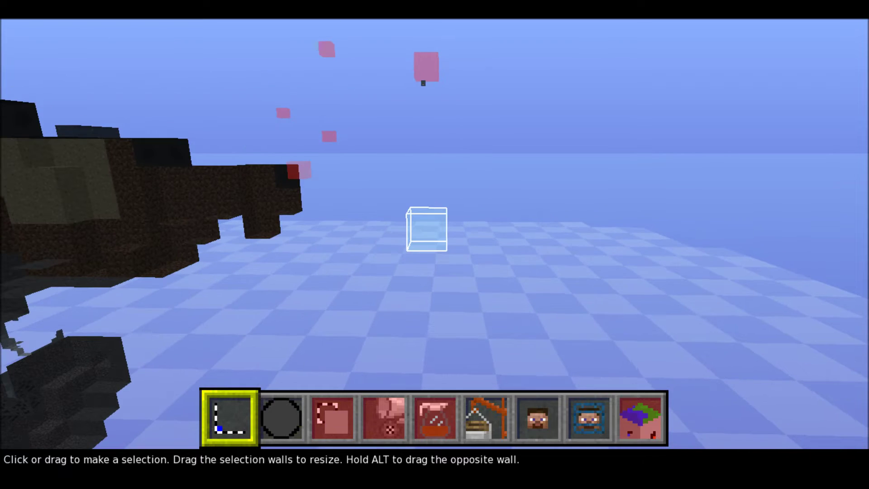
# Rise above the landmass and look over the flat dark surface and its stepped outer edges
pyautogui.press('a')
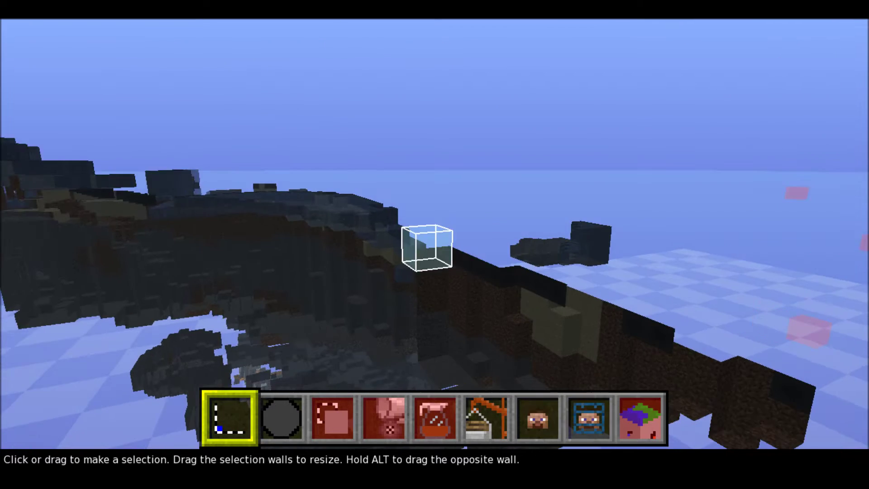
pyautogui.press('space')
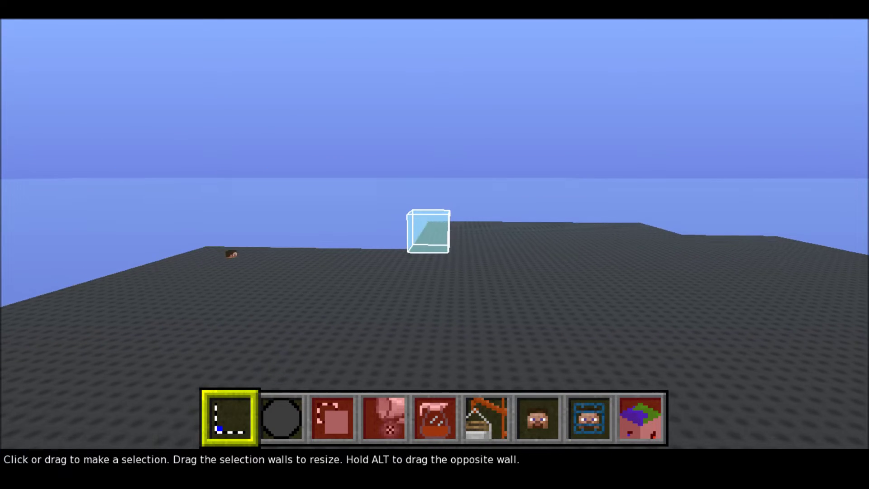
pyautogui.press('a')
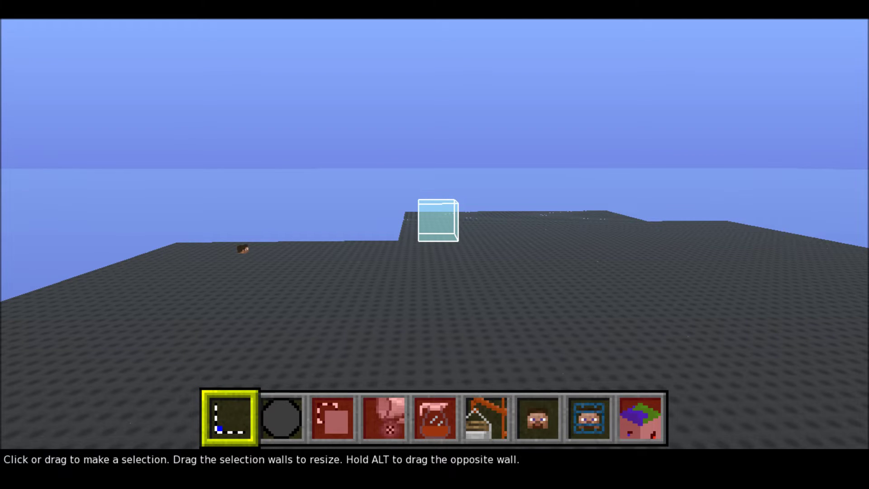
pyautogui.press('d')
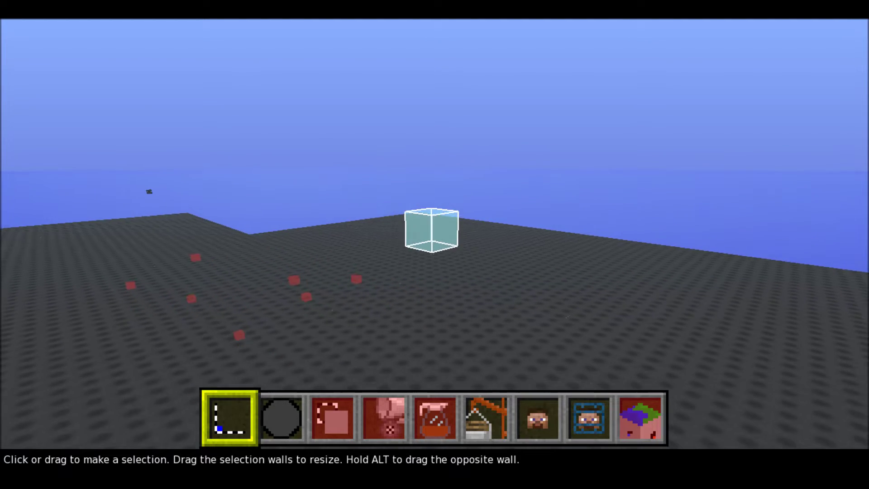
pyautogui.press('w')
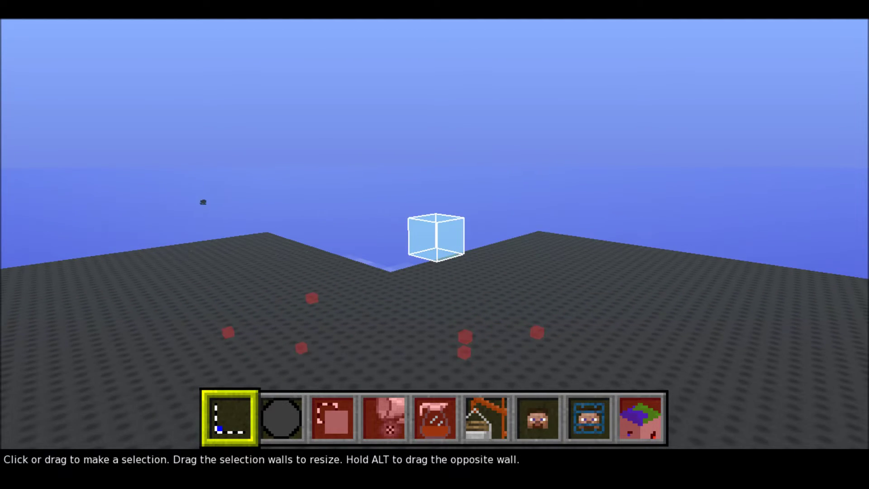
# Open the world info and examine its adjustable random seed field
pyautogui.rightClick(436, 244)
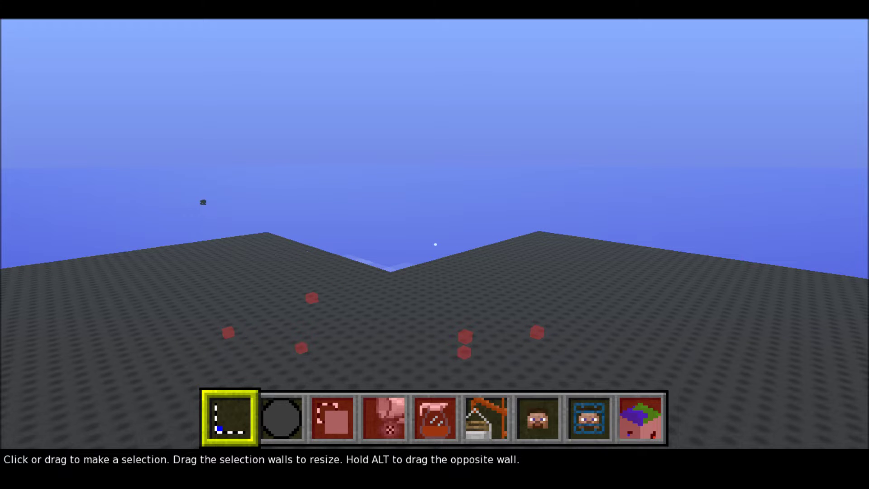
pyautogui.press('Escape')
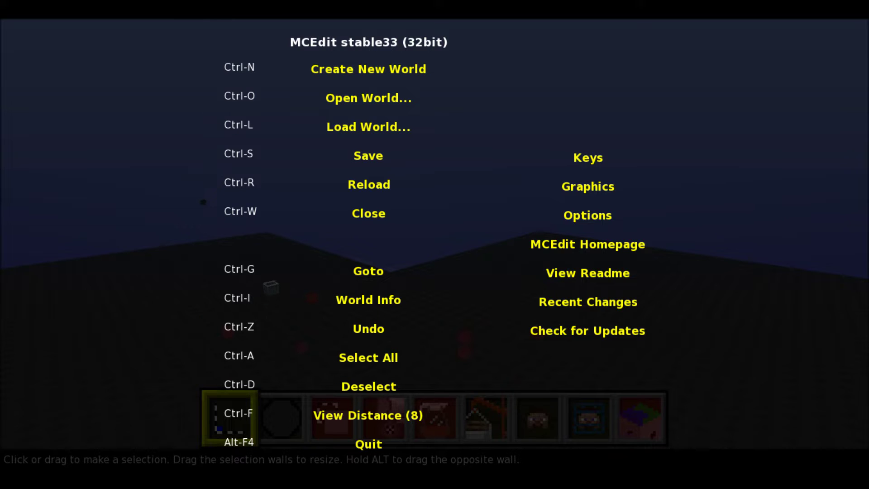
pyautogui.hotkey('ctrl', 'i')
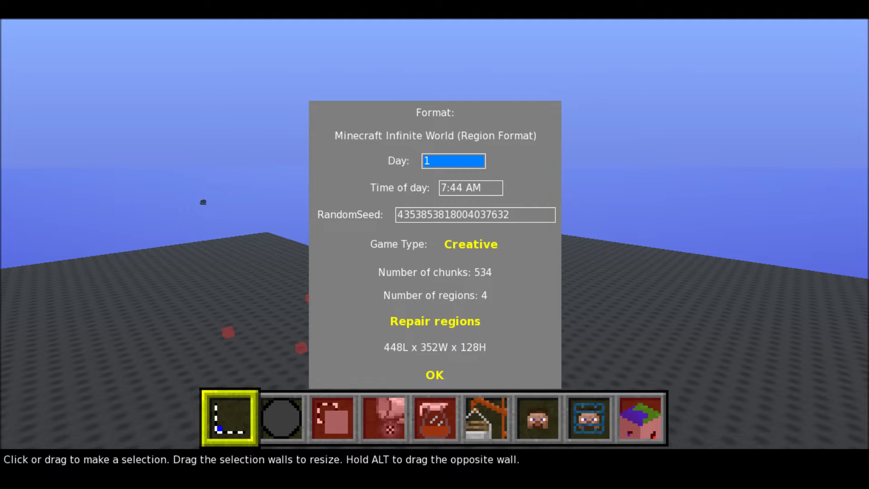
pyautogui.click(474, 214)
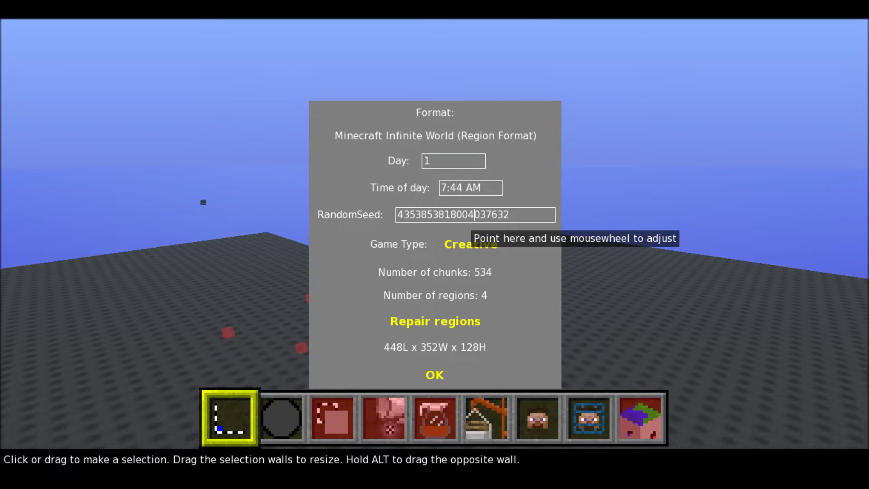
pyautogui.scroll(-1, 474, 214)
pyautogui.scroll(1, 474, 214)
pyautogui.click(531, 216)
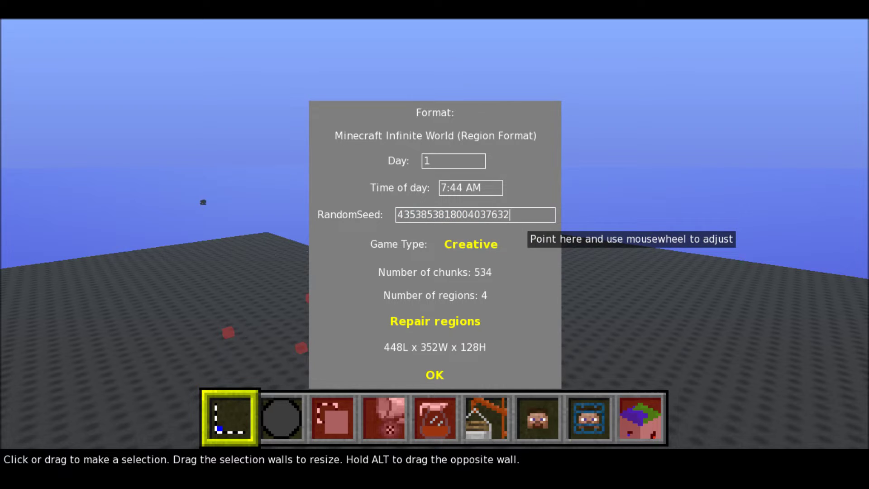
# Toggle the world's game type back around to Creative and repair its regions
pyautogui.click(471, 244)
pyautogui.click(471, 244)
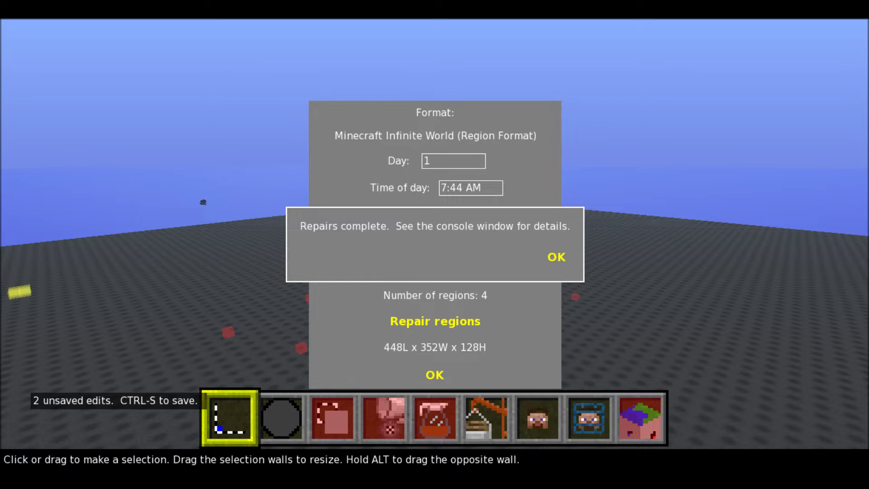
pyautogui.press('Return')
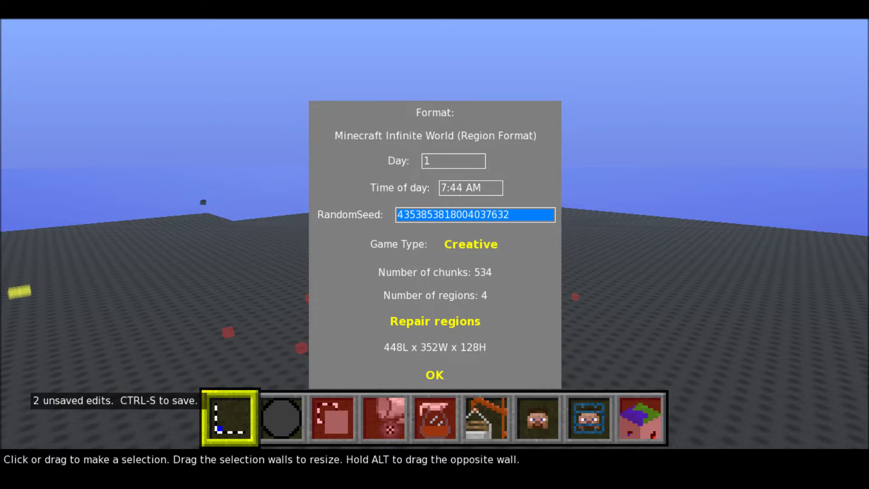
pyautogui.click(433, 375)
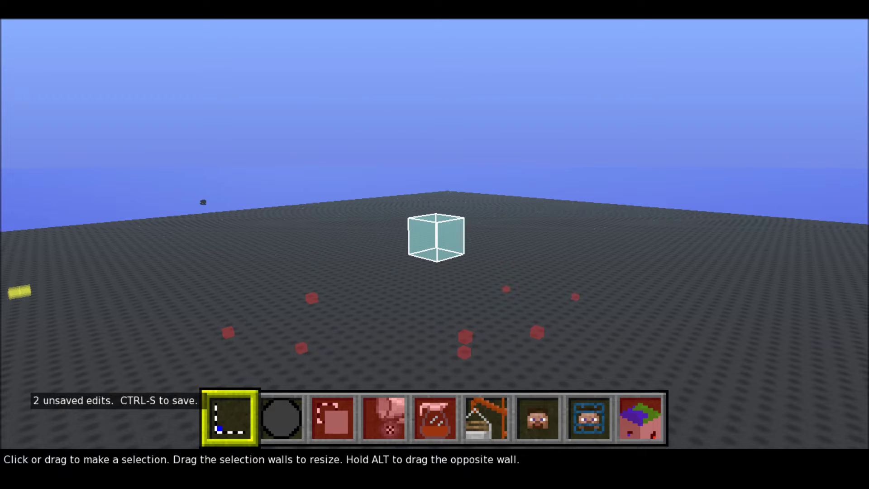
# Paint several blobs of Stone on the flat dark surface using a Round brush in Fill mode, sized 3 x 3 x 3
pyautogui.rightClick(207, 275)
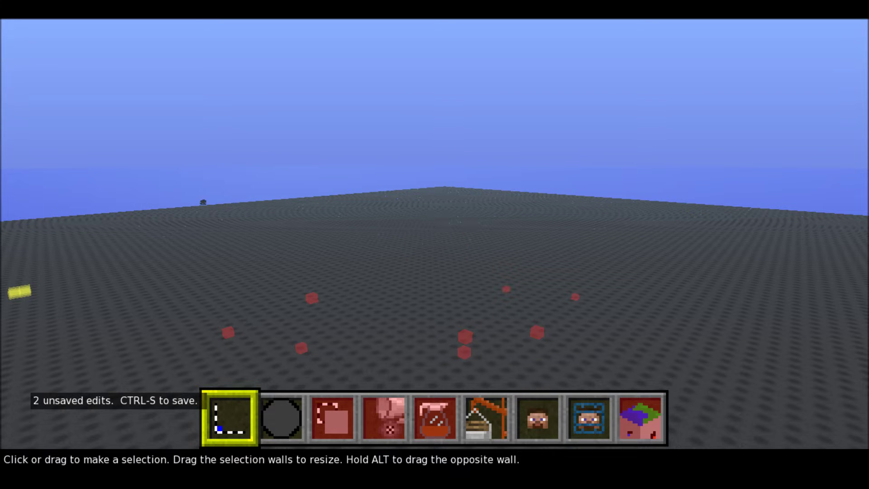
pyautogui.rightClick(480, 219)
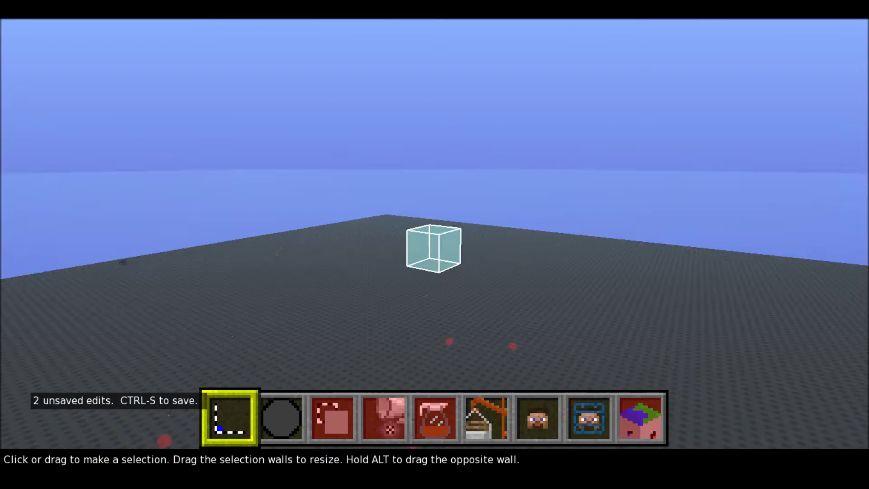
pyautogui.rightClick(436, 245)
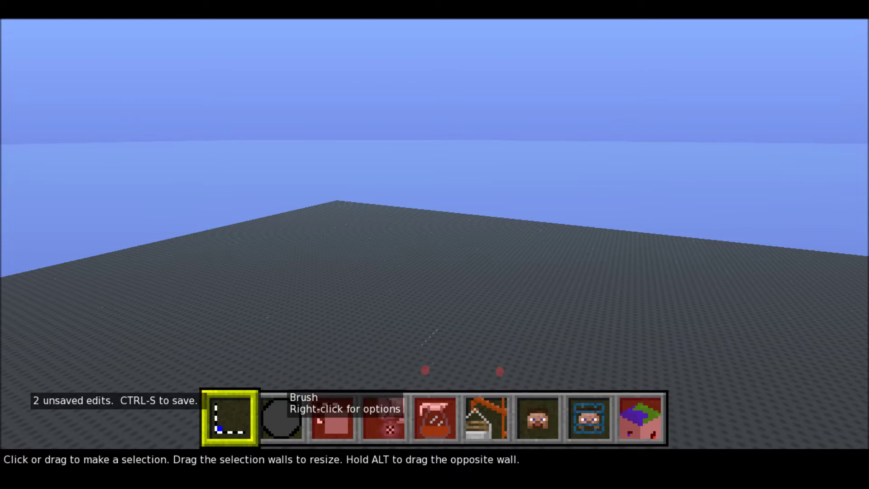
pyautogui.click(284, 395)
pyautogui.click(361, 323)
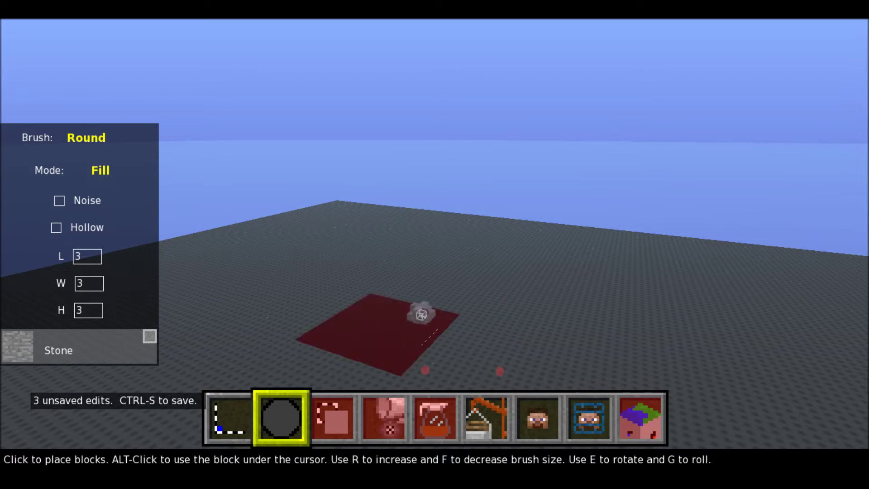
pyautogui.click(386, 288)
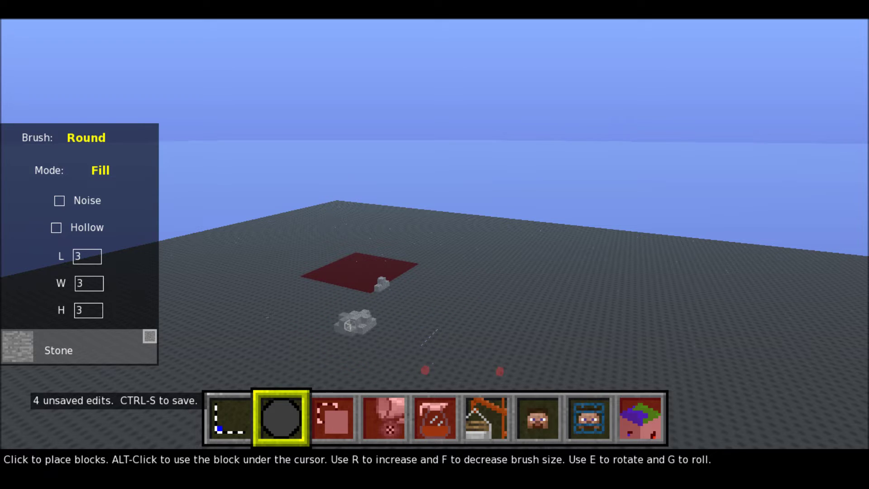
pyautogui.click(346, 320)
pyautogui.click(323, 322)
pyautogui.click(313, 328)
pyautogui.click(296, 336)
pyautogui.click(274, 354)
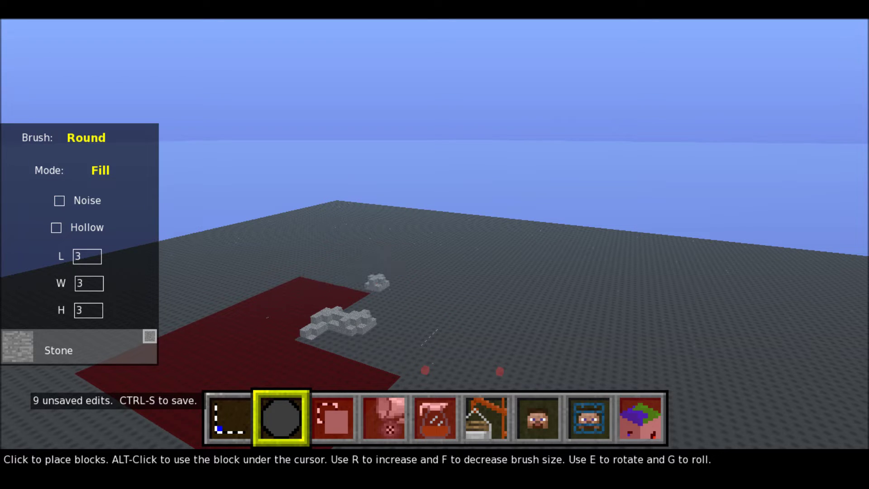
# Cycle through the brush shapes back to Round and check the options of the clone tool
pyautogui.hotkey('alt', '1')
pyautogui.hotkey('alt', '1')
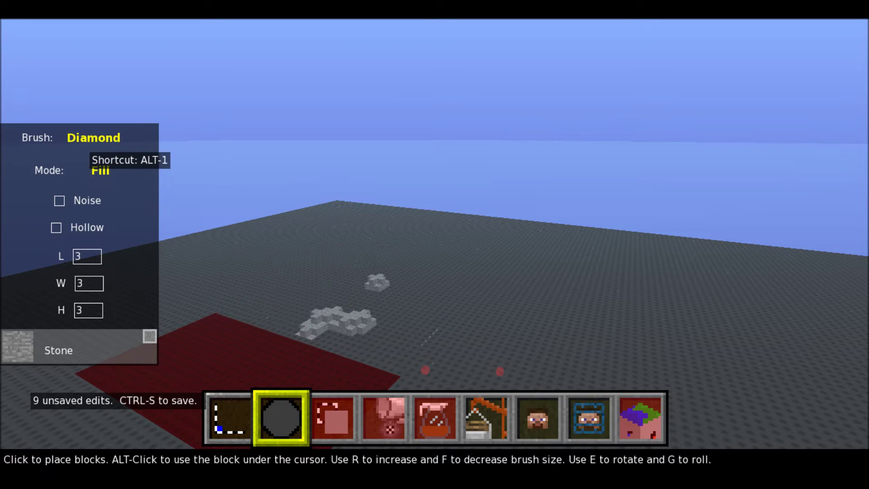
pyautogui.hotkey('alt', '1')
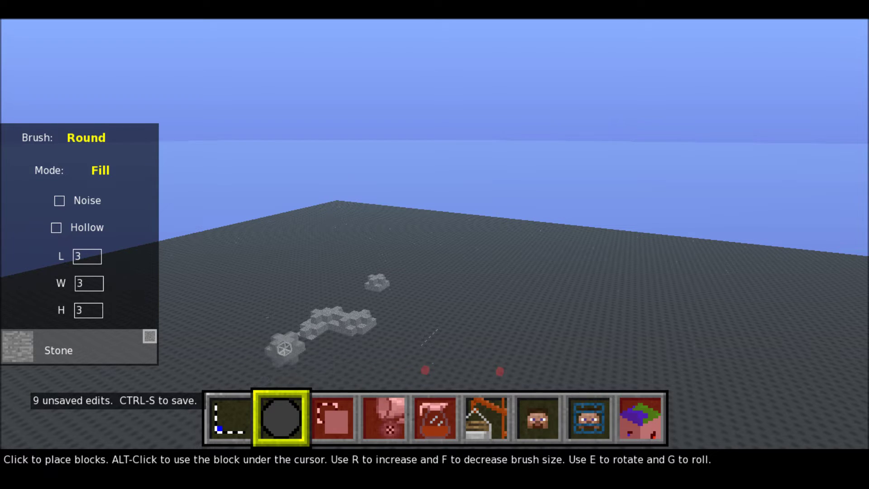
pyautogui.rightClick(335, 401)
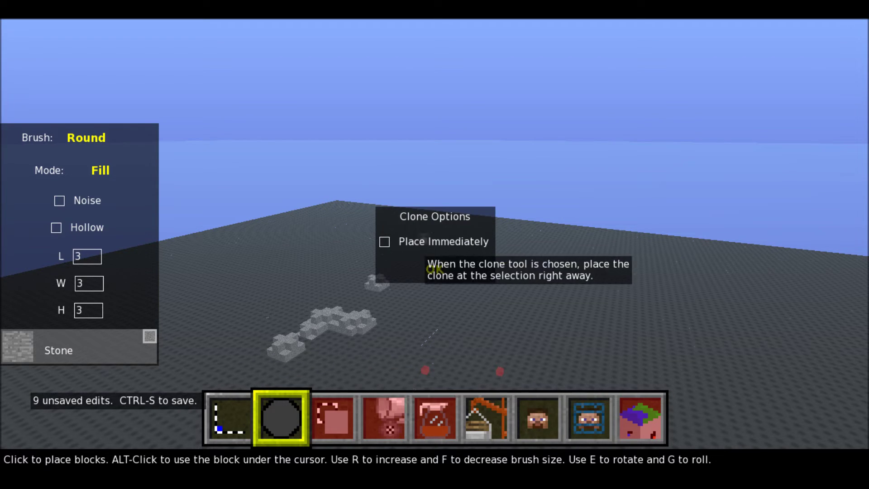
pyautogui.click(434, 269)
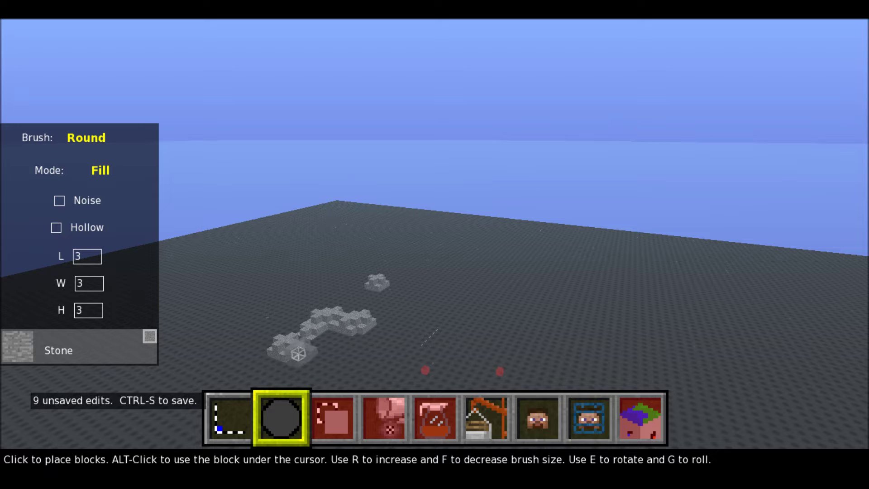
# Select a 2W x 9L x 1H box at the nearest stone blob and copy it
pyautogui.click(235, 409)
pyautogui.moveTo(271, 337); pyautogui.dragTo(311, 359)
pyautogui.press('Escape')
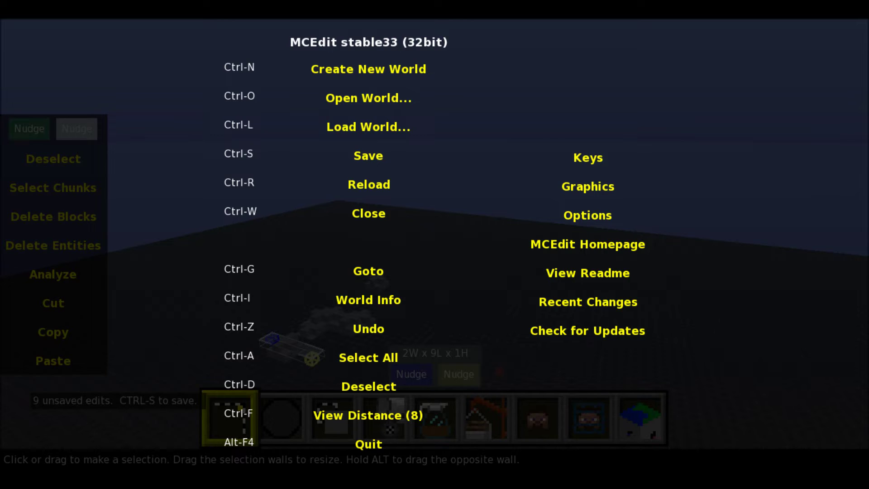
pyautogui.press('Escape')
pyautogui.hotkey('ctrl', 'c')
pyautogui.press('Escape')
pyautogui.press('Escape')
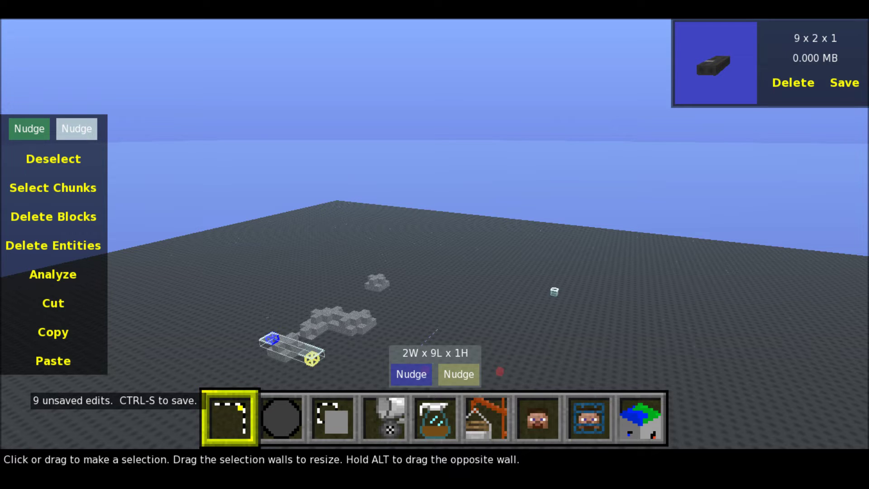
# Paste the copied piece onto the empty surface away from the stone blobs and import it there
pyautogui.hotkey('ctrl', 'v')
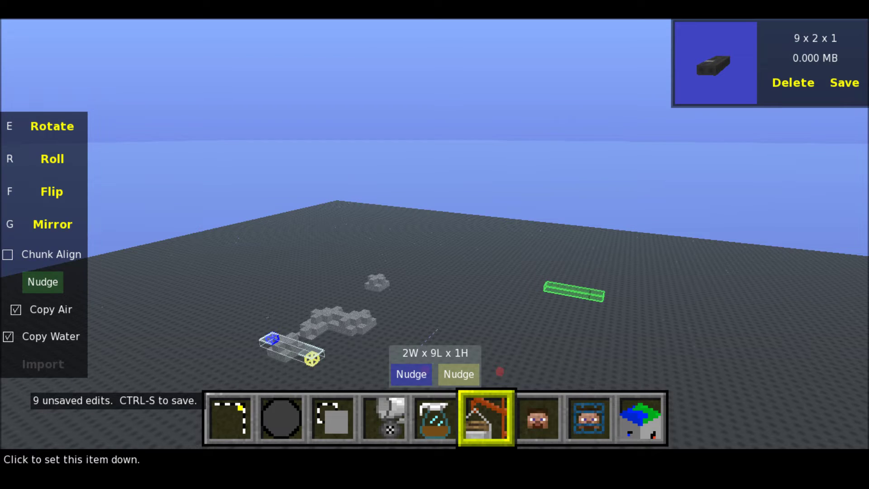
pyautogui.click(574, 291)
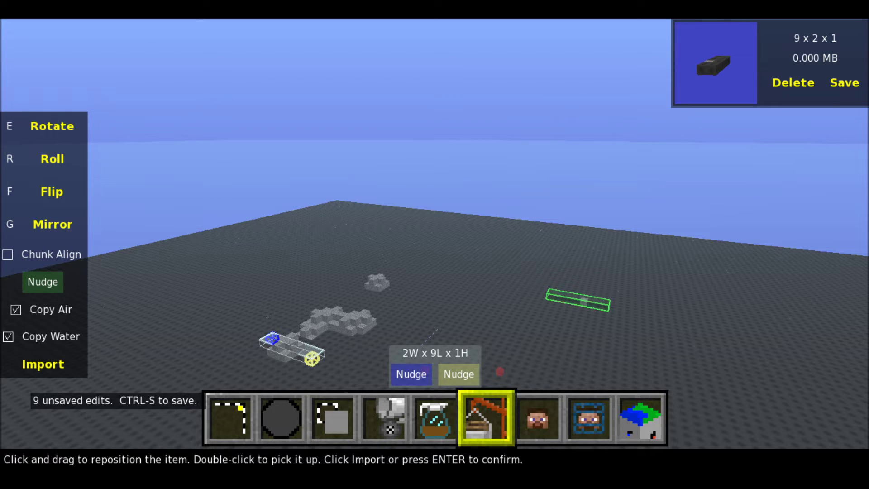
pyautogui.press('Return')
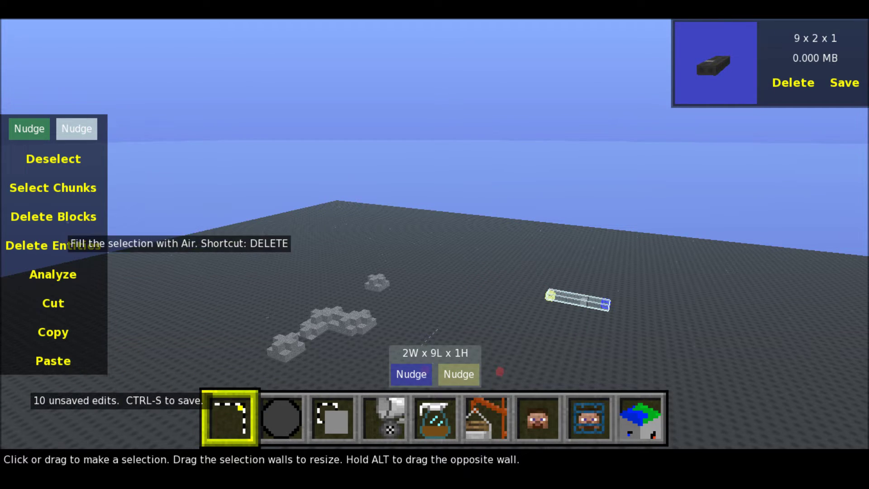
# Delete the entities and blocks within the pasted piece's selection, and expand the selection to its chunk edges
pyautogui.click(71, 255)
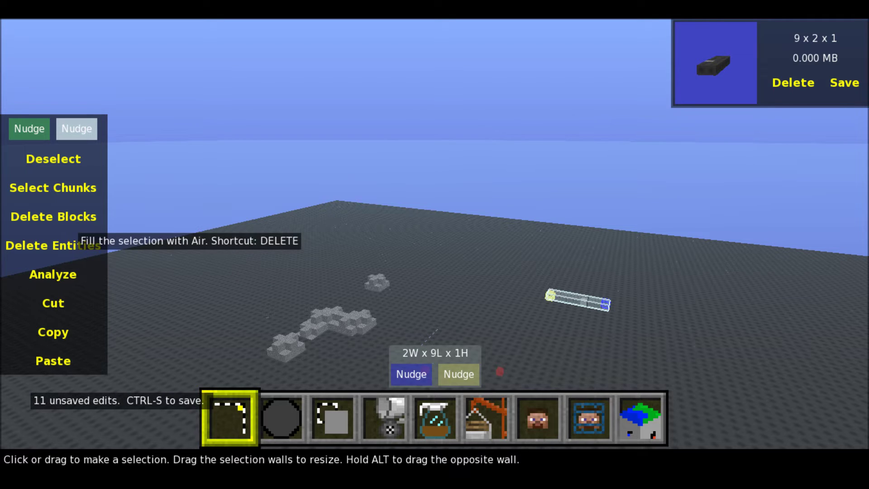
pyautogui.click(68, 225)
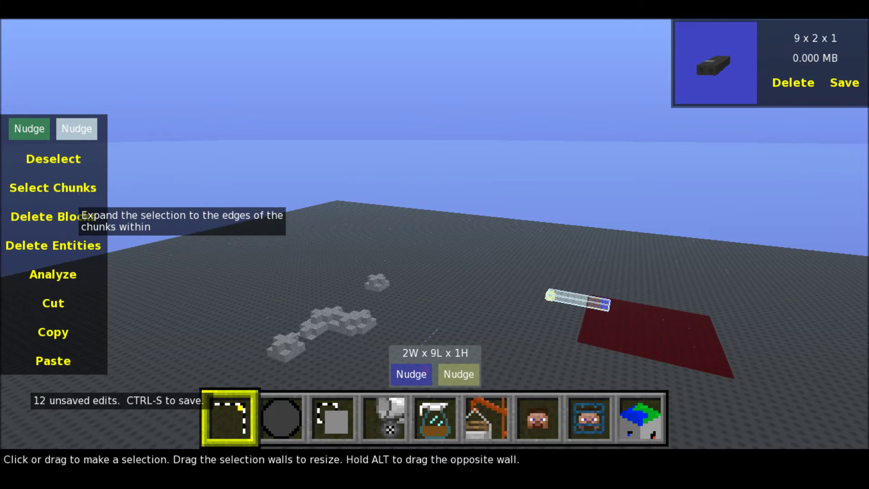
pyautogui.click(68, 192)
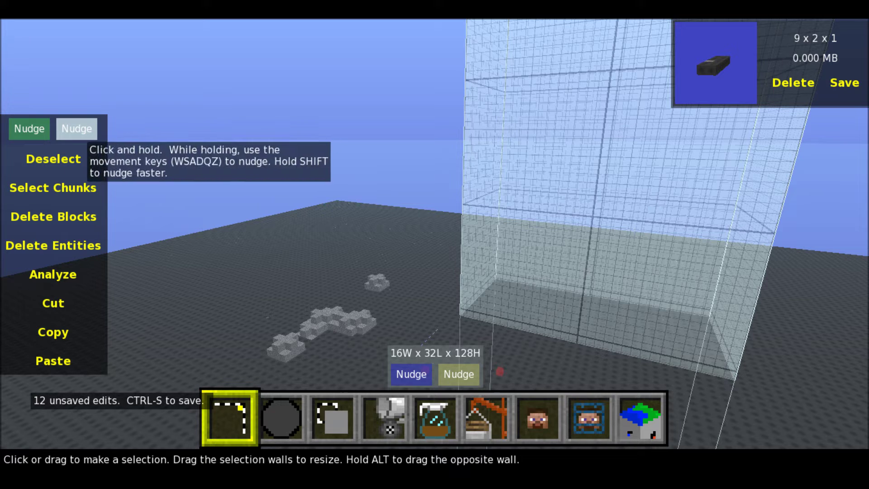
# Nudge the 16W x 32L x 128H selection across the surface to the area just beside the stone blobs
pyautogui.click(79, 132)
pyautogui.hotkey('shift', 's')
pyautogui.hotkey('shift', 'a')
pyautogui.hotkey('shift', 'a')
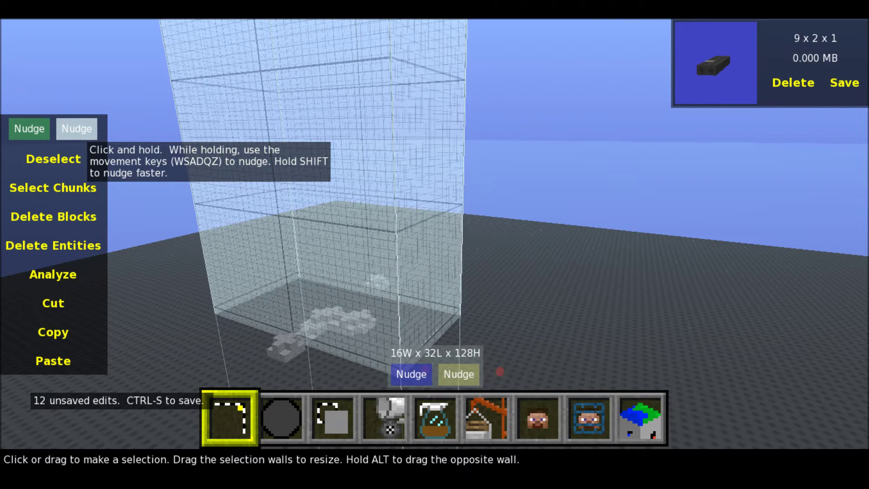
pyautogui.hotkey('shift', 'w')
pyautogui.hotkey('shift', 'd')
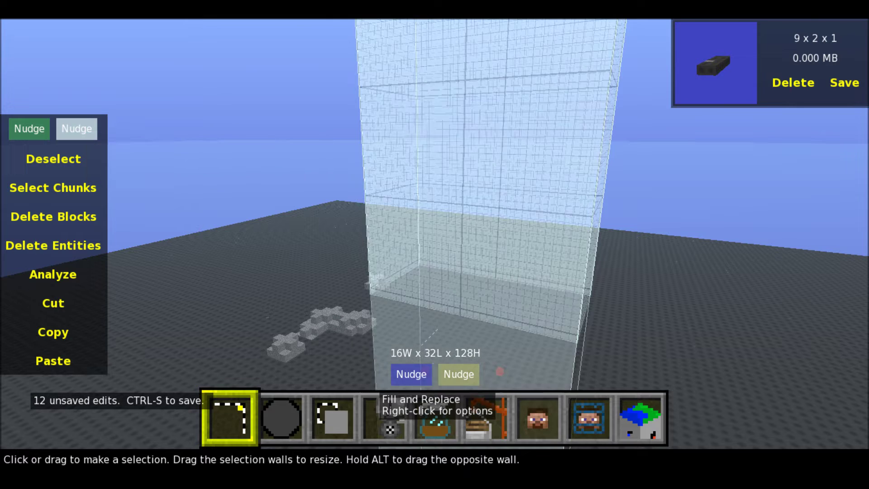
# Preview a Birch Sapling fill of the selected box with the Fill and Replace tool
pyautogui.click(389, 421)
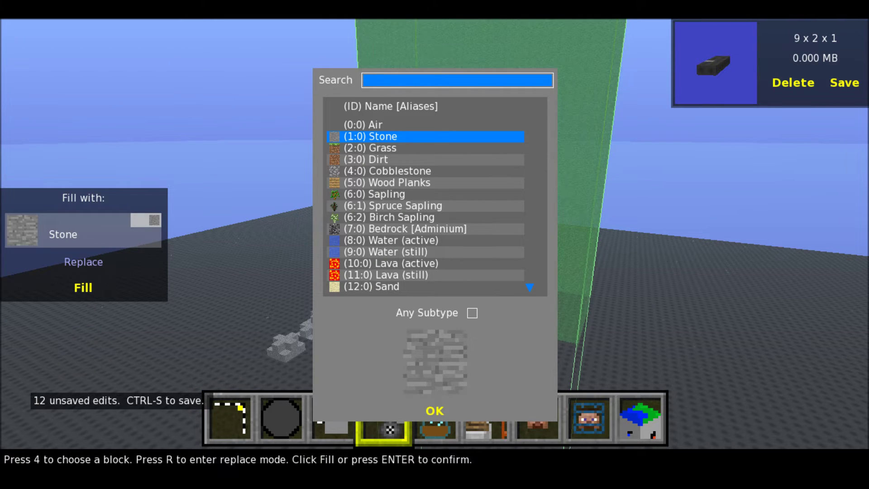
pyautogui.click(402, 218)
pyautogui.click(435, 410)
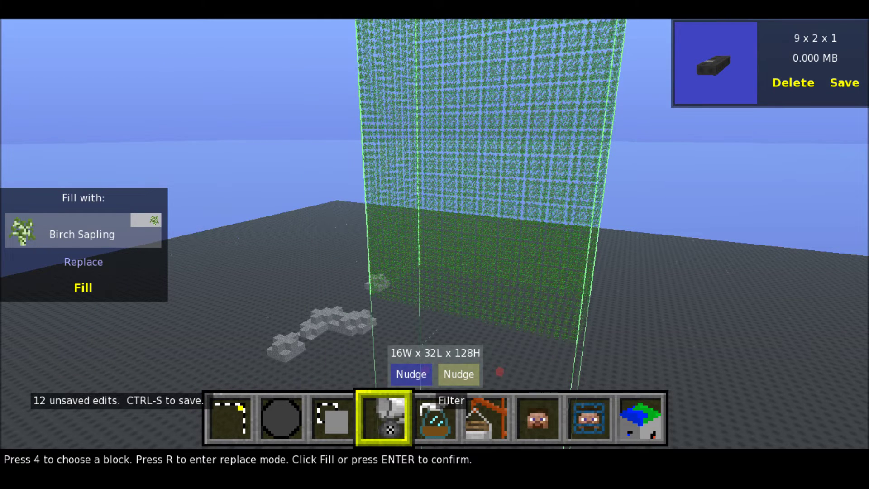
pyautogui.press('d')
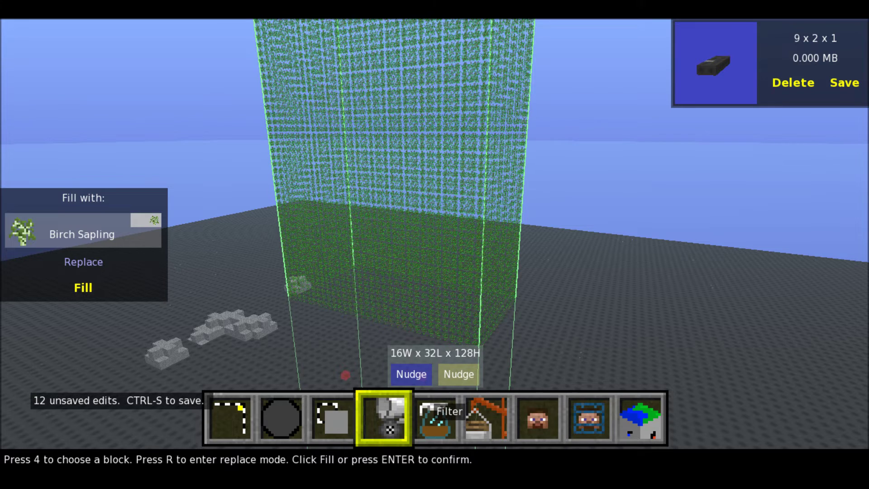
# Look through the Chunk Surface Repair, Decliff and Topsoil filters of the Filter tool for the selected box
pyautogui.click(433, 416)
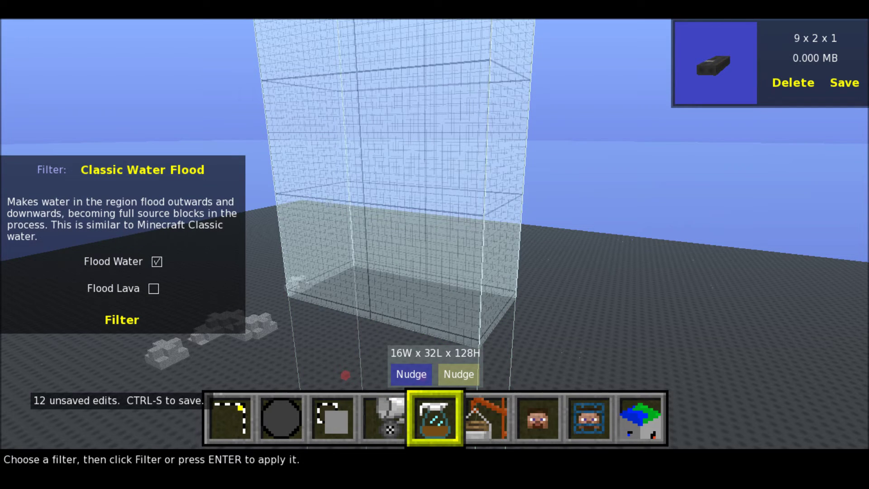
pyautogui.press('a')
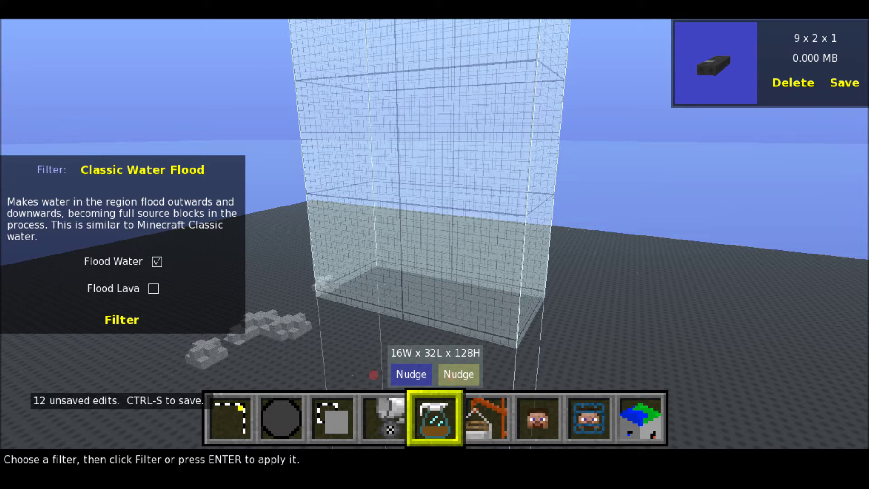
pyautogui.click(143, 170)
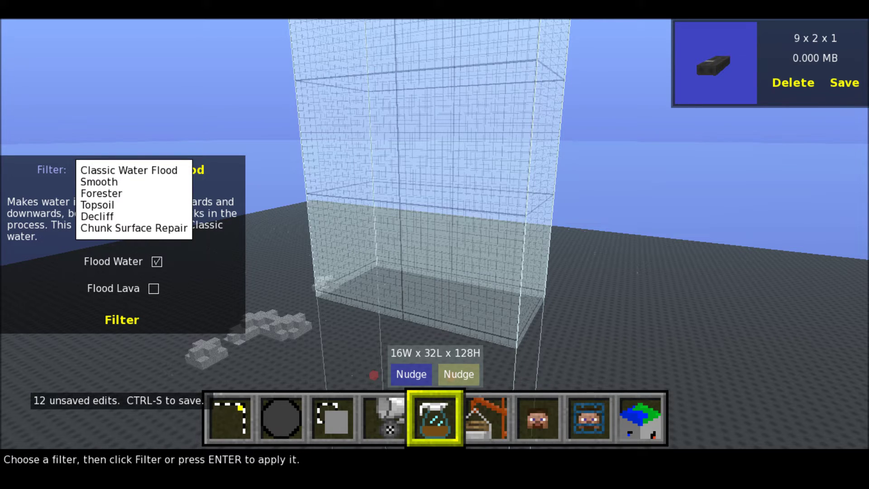
pyautogui.press('Escape')
pyautogui.click(142, 169)
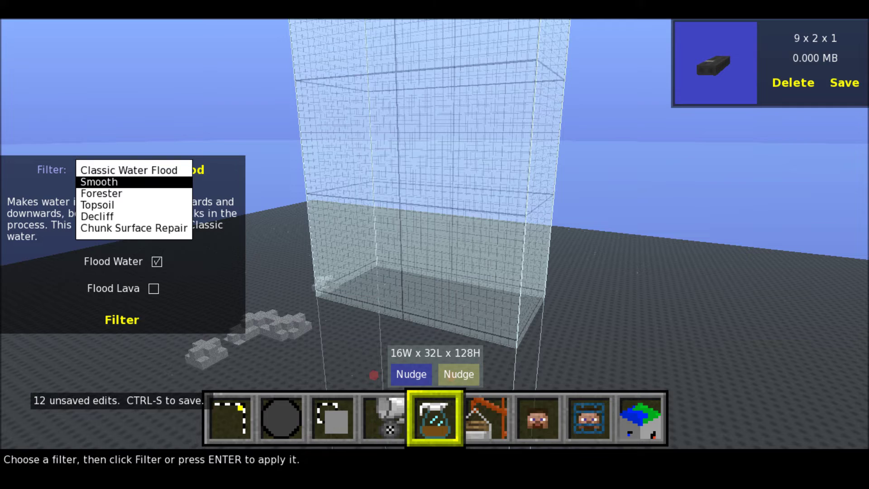
pyautogui.click(134, 228)
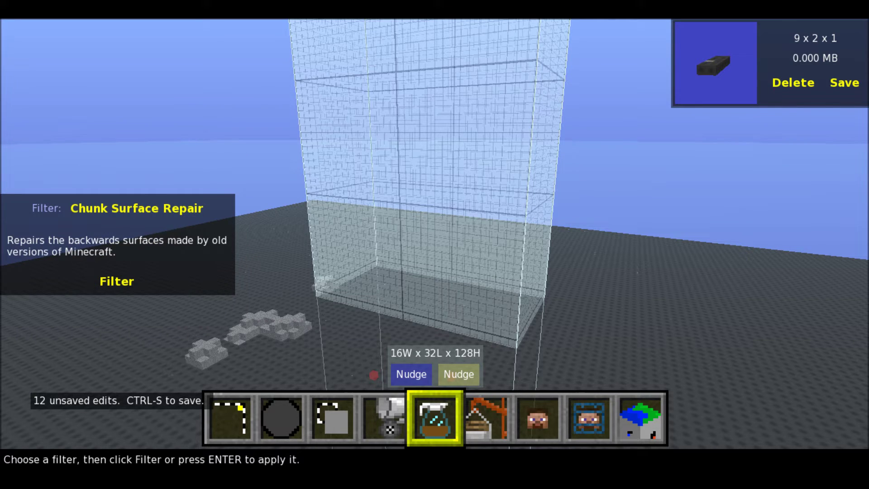
pyautogui.click(135, 208)
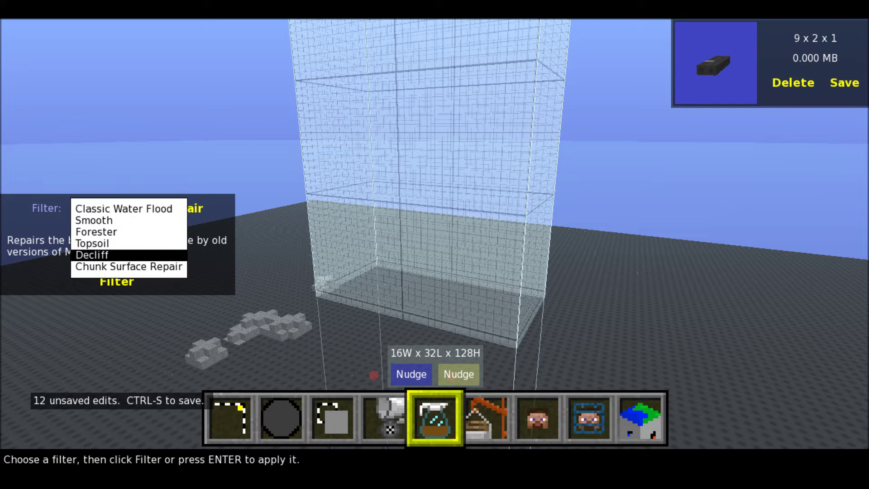
pyautogui.click(129, 255)
pyautogui.click(111, 209)
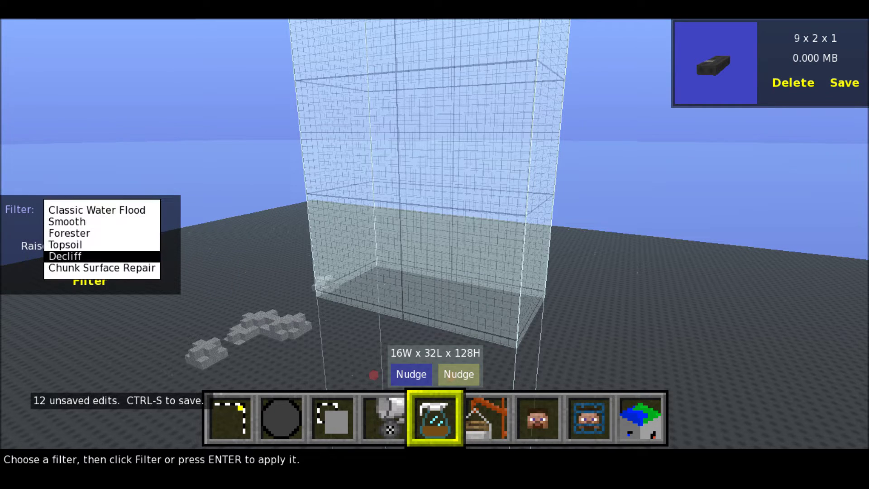
pyautogui.click(68, 244)
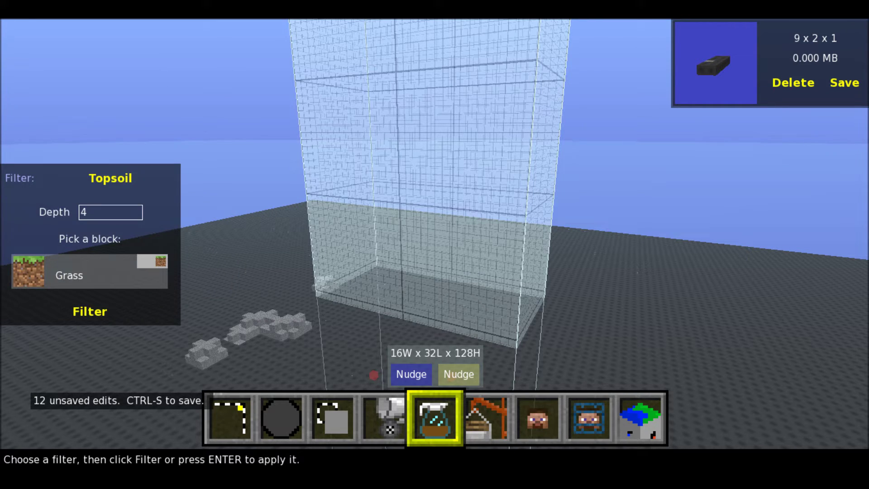
# Choose the Forester filter and set its tree shape to Bamboo
pyautogui.click(110, 178)
pyautogui.click(91, 200)
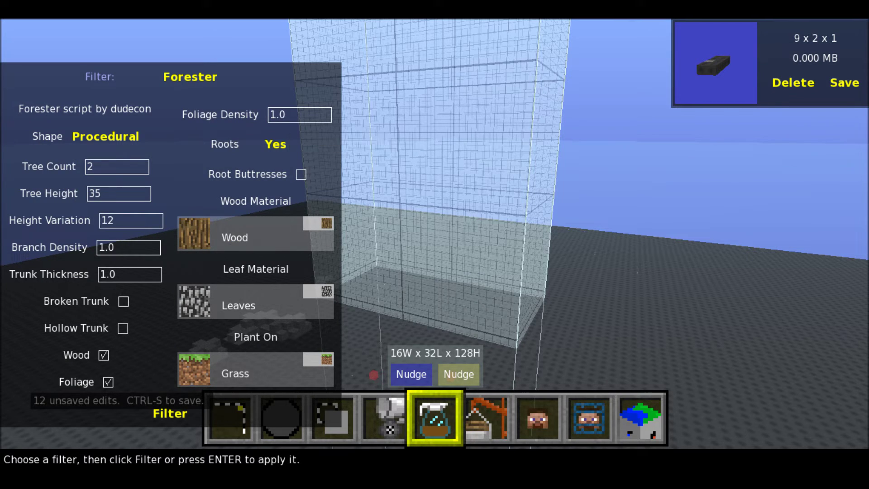
pyautogui.click(105, 136)
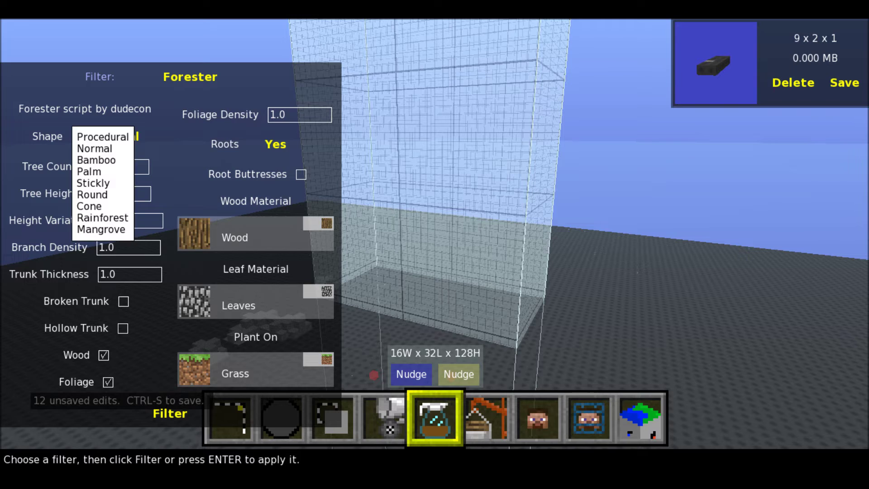
pyautogui.click(96, 160)
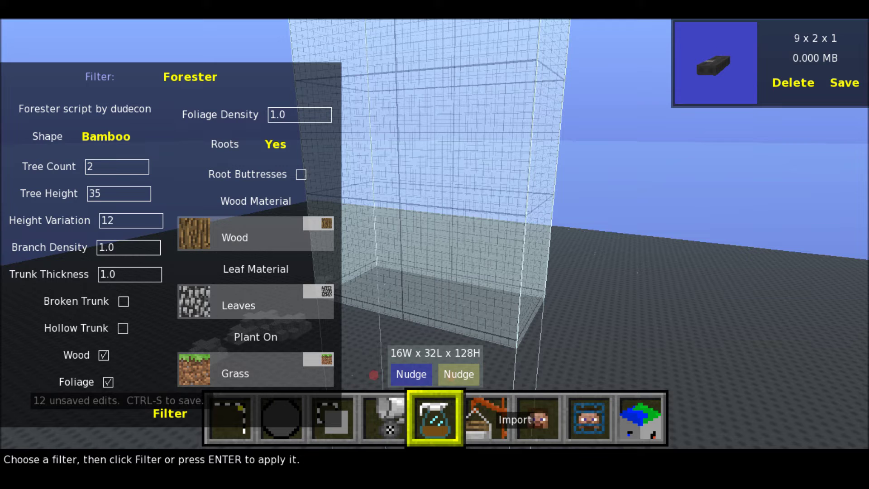
pyautogui.click(487, 417)
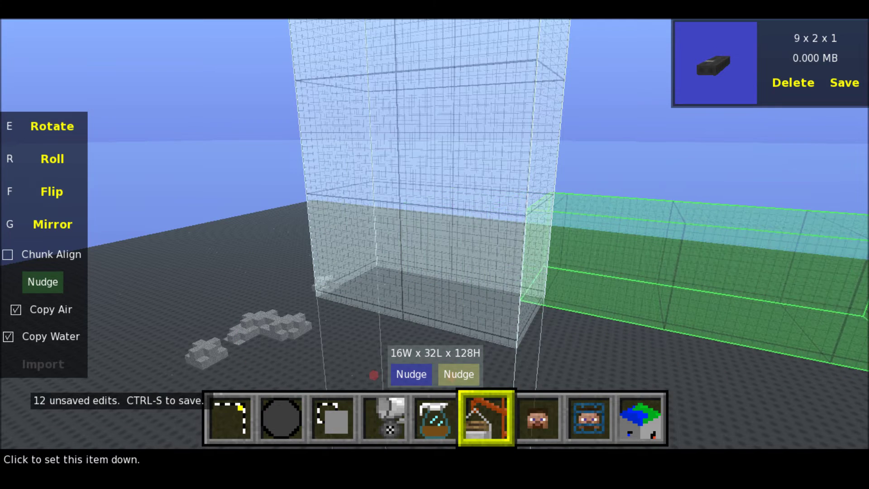
pyautogui.press('d')
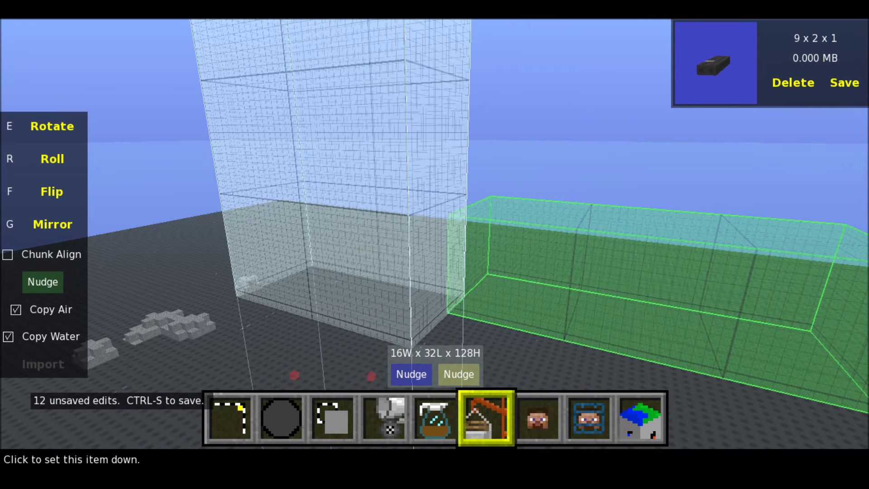
pyautogui.click(609, 322)
pyautogui.press('1')
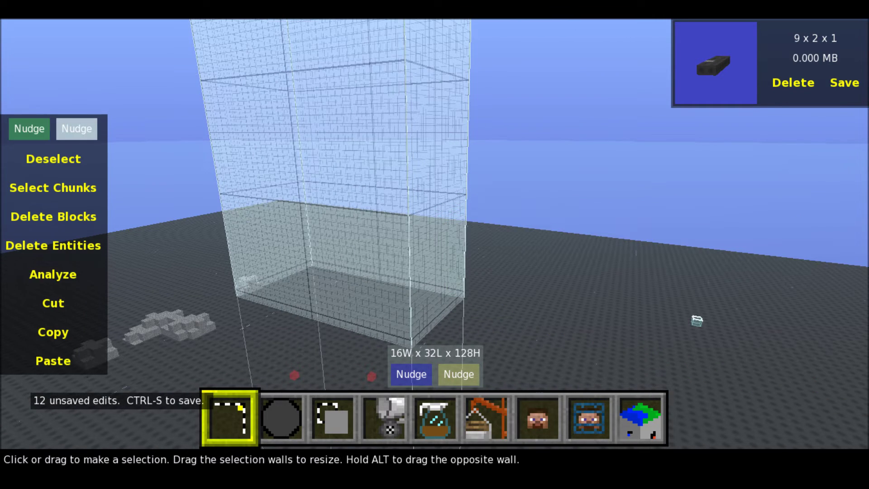
# Delete the copied 9 x 2 x 1 item and import the 17W x 44L x 15H schematic onto the empty surface beside the tall selection
pyautogui.click(793, 83)
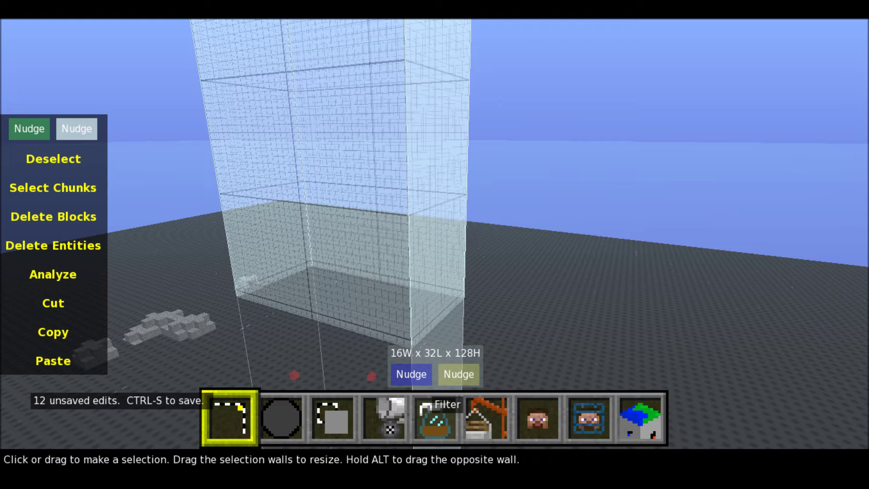
pyautogui.click(486, 417)
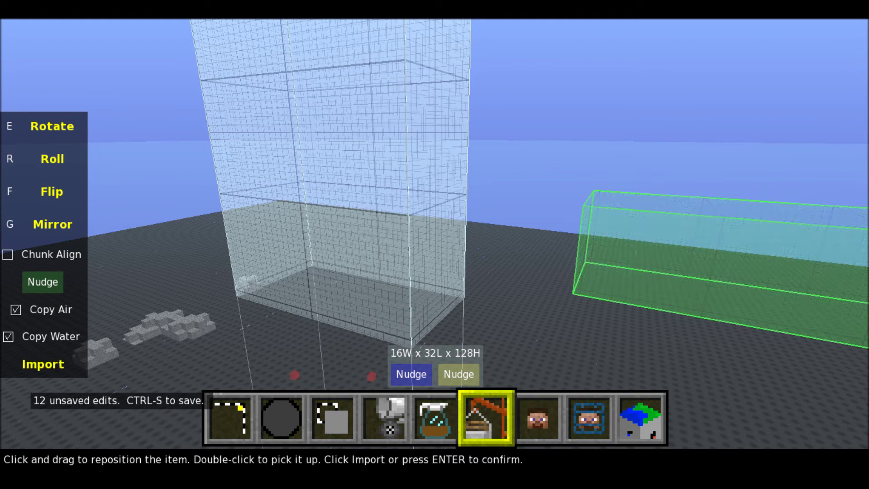
pyautogui.press('d')
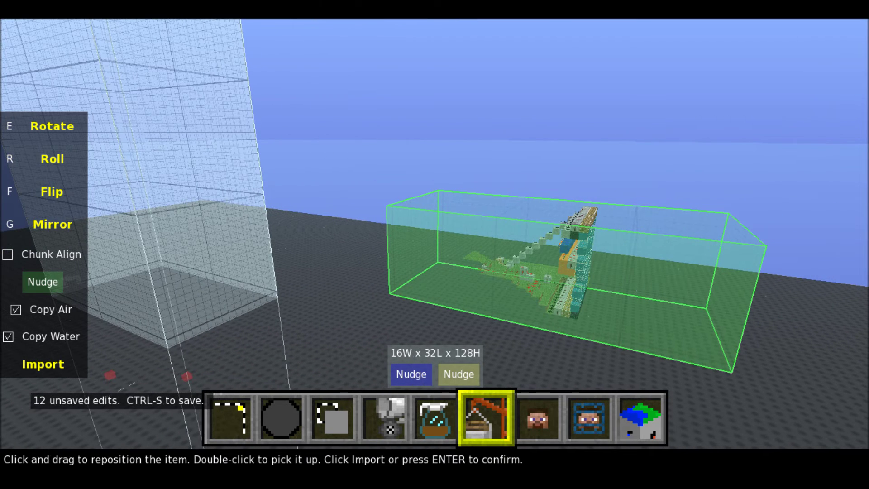
pyautogui.press('d')
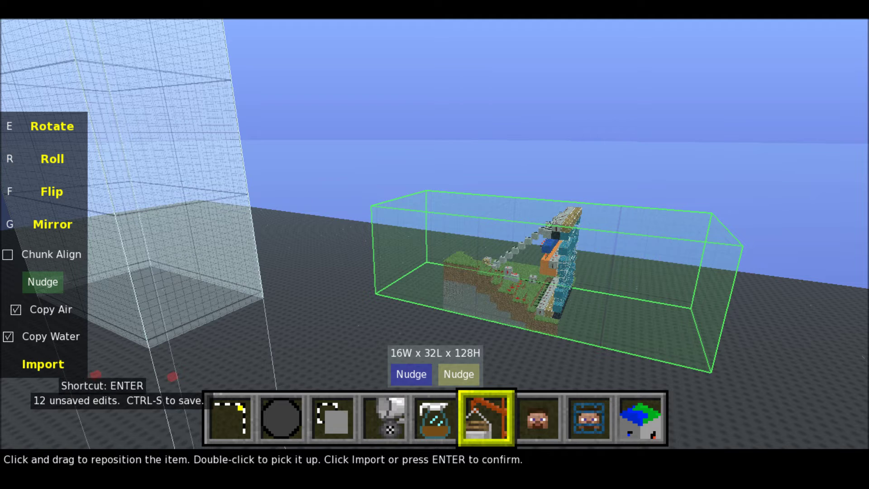
pyautogui.click(43, 364)
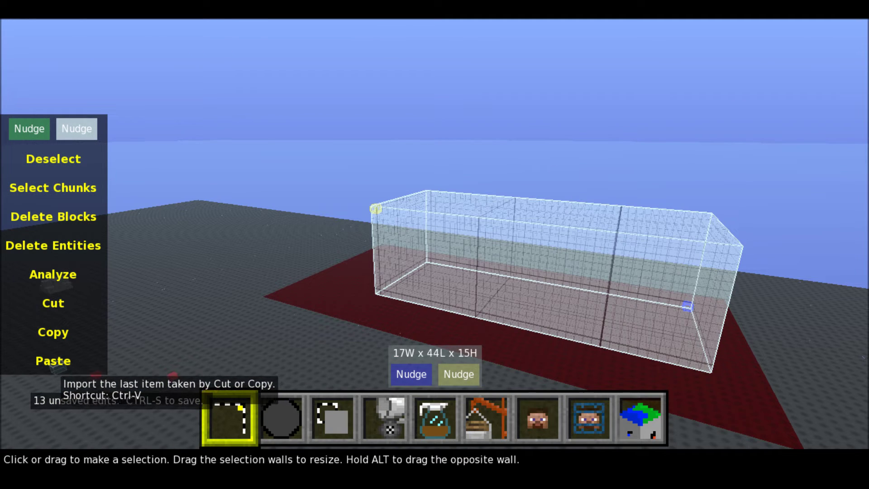
pyautogui.rightClick(239, 340)
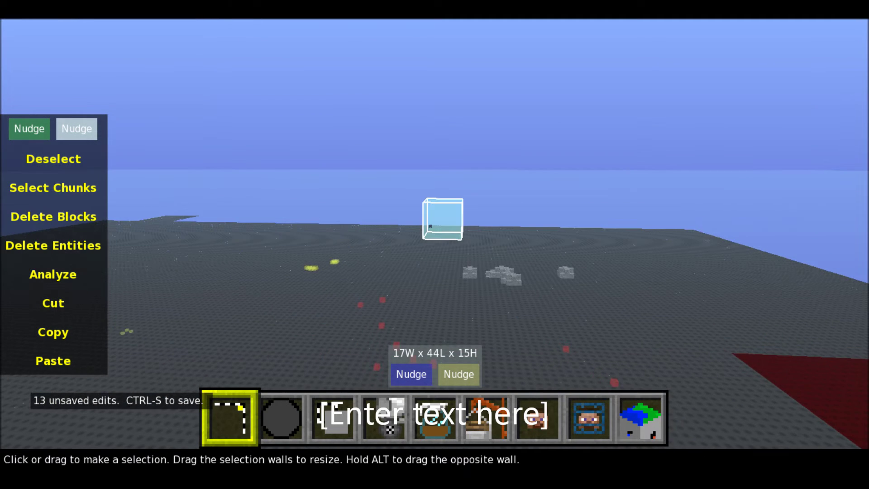
pyautogui.moveTo(442, 218); pyautogui.dragTo(421, 244, button='right')
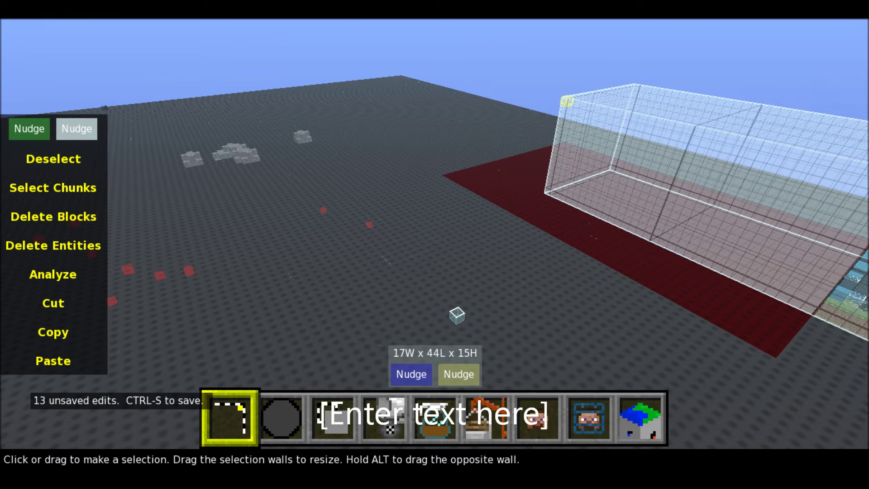
pyautogui.click(390, 420)
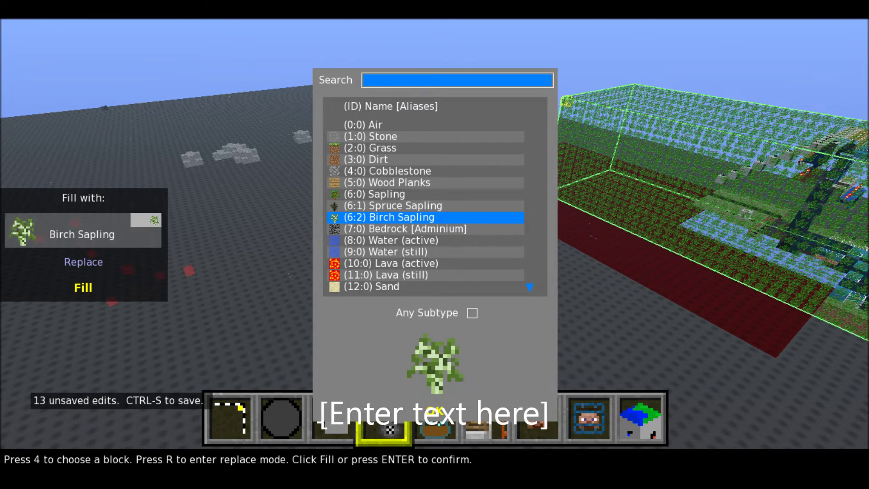
pyautogui.press('Escape')
pyautogui.press('1')
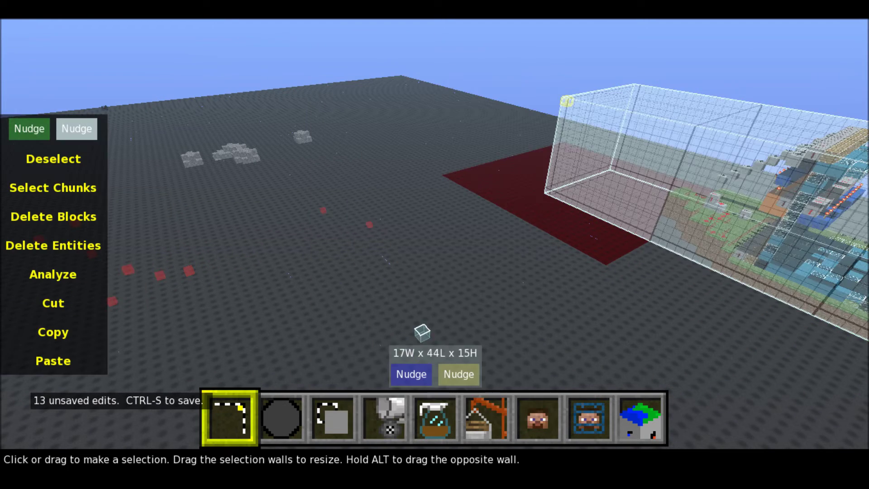
# Select a 2W x 4L x 1H area beside the stone blobs, expanded to its chunk edges, and preview a Birch Sapling fill there
pyautogui.moveTo(281, 180); pyautogui.dragTo(288, 191)
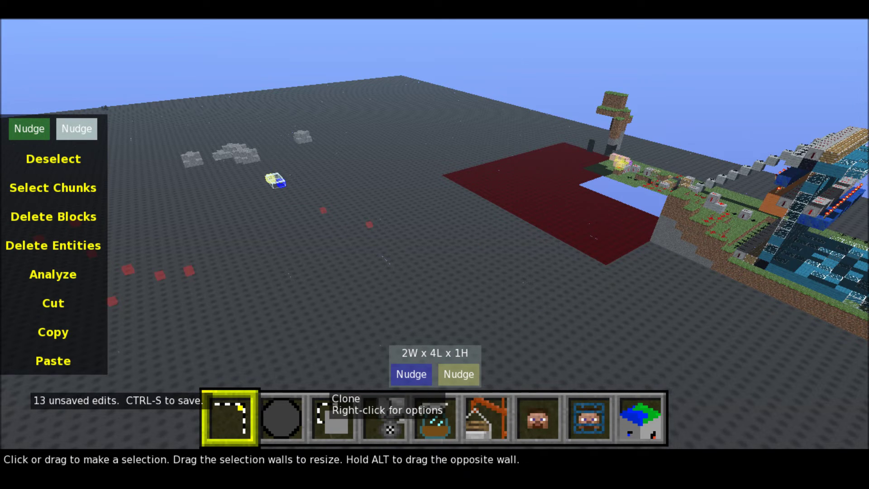
pyautogui.click(81, 190)
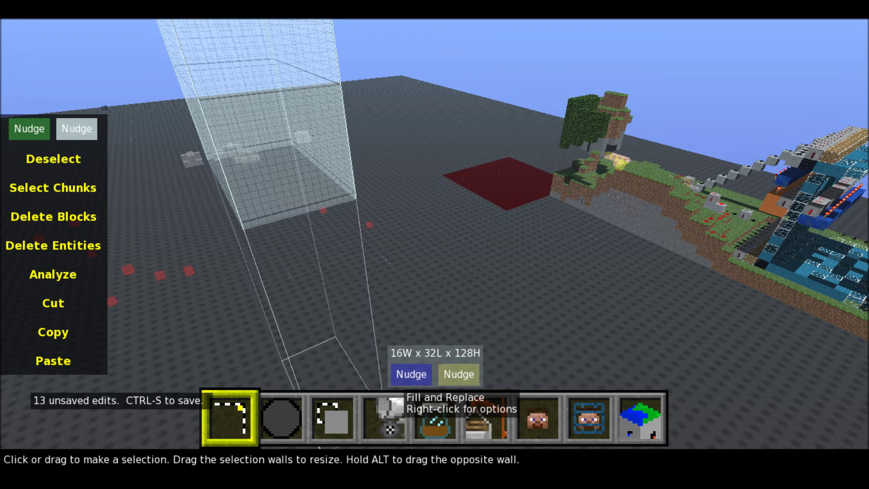
pyautogui.click(398, 398)
pyautogui.click(434, 411)
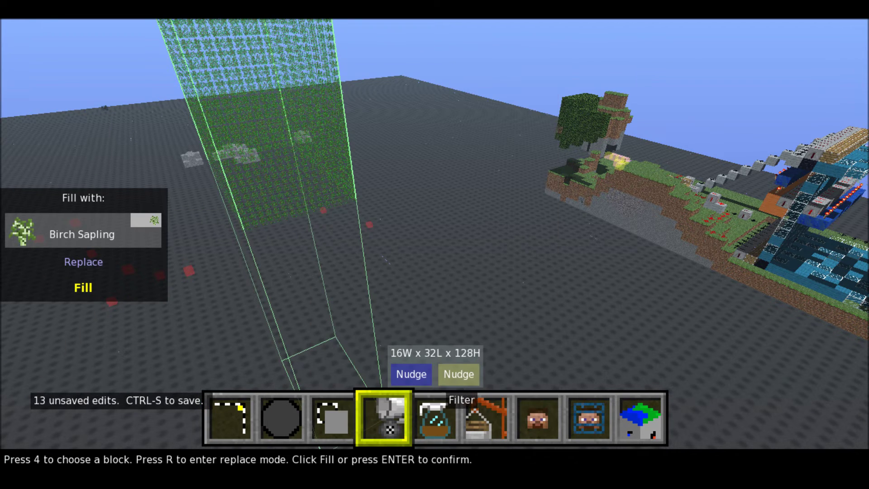
# Move the player to the surface just behind the imported build and place the spawn point next to the player
pyautogui.click(539, 409)
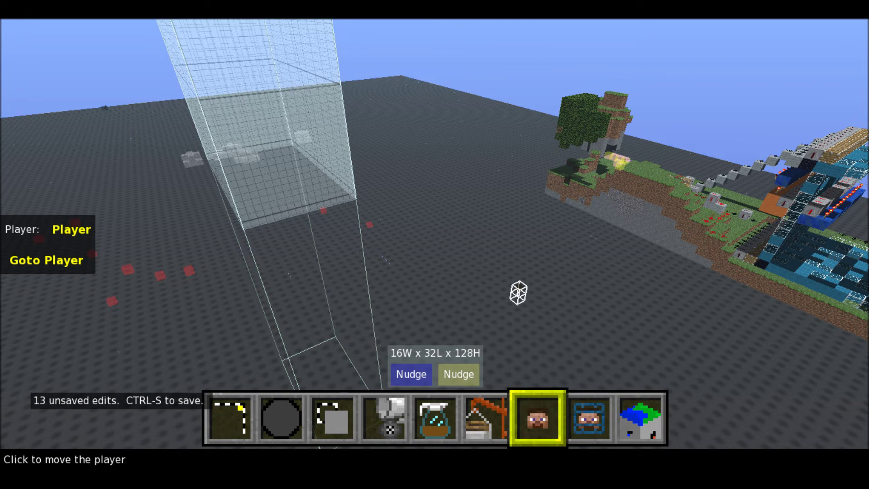
pyautogui.click(518, 293)
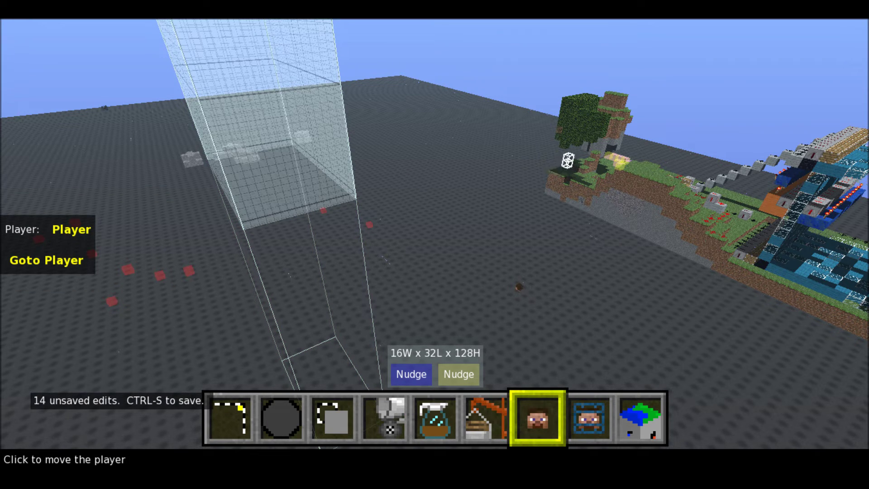
pyautogui.click(653, 159)
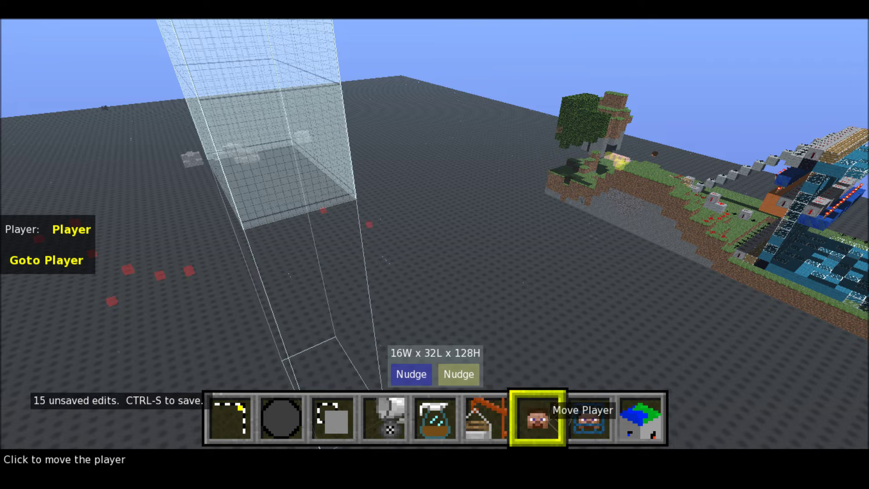
pyautogui.click(588, 417)
pyautogui.click(663, 169)
# Relight the selected 1 by 2 chunks beside the stone blobs
pyautogui.click(641, 420)
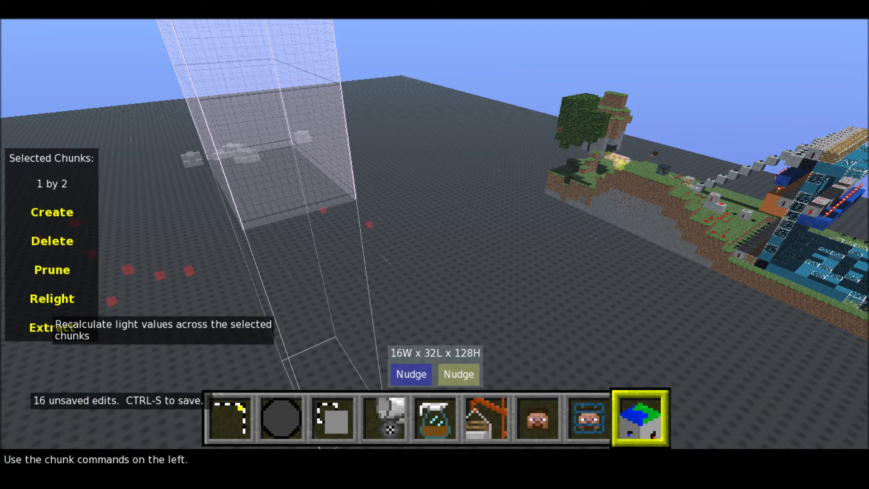
pyautogui.click(52, 299)
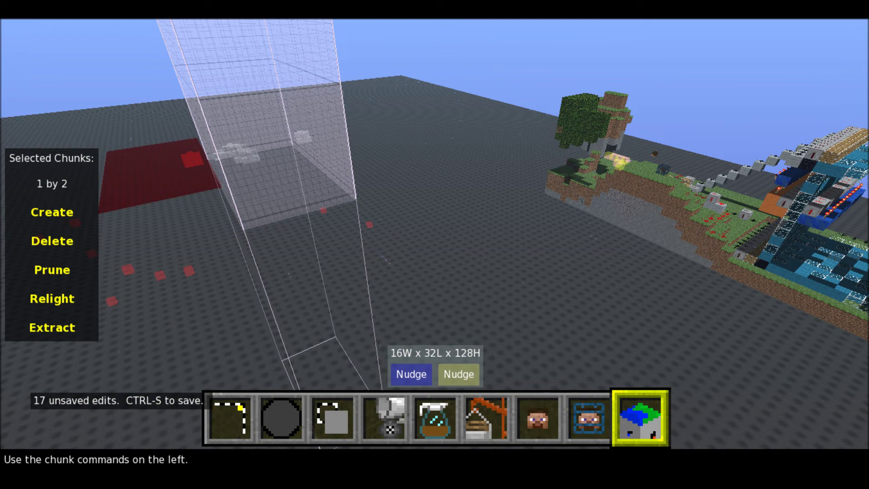
# Fill the selected 16W x 32L x 128H box with Birch Sapling and save the world
pyautogui.click(389, 418)
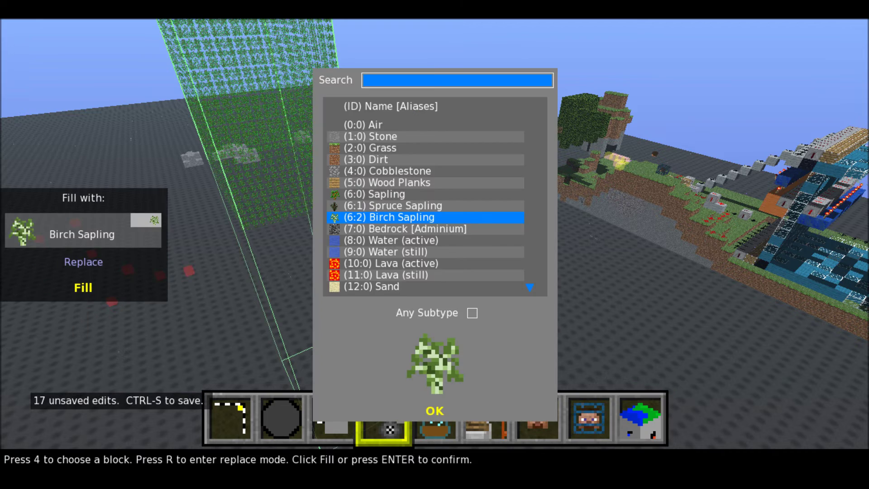
pyautogui.click(435, 411)
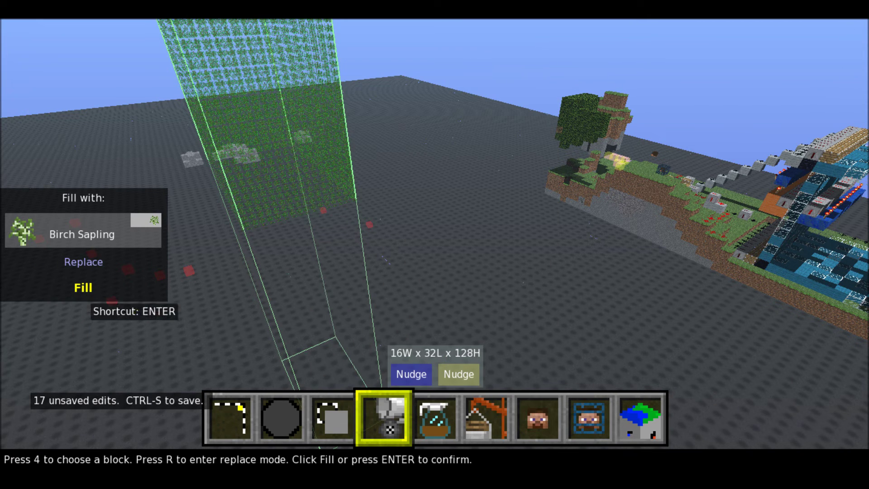
pyautogui.click(83, 287)
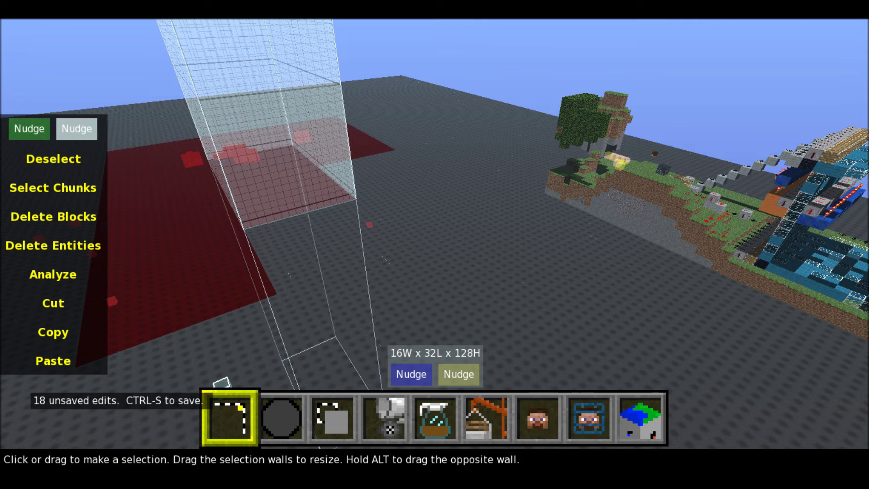
pyautogui.hotkey('ctrl', 's')
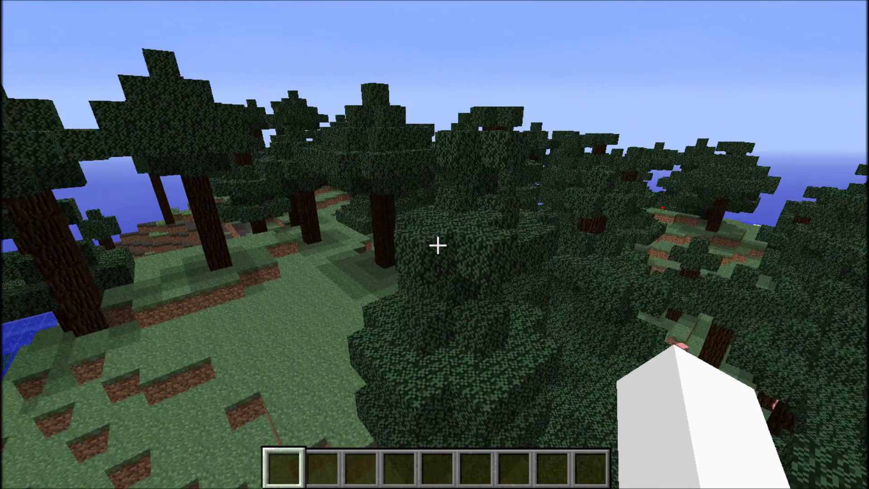
# Switch to Minecraft and fly over the saved world to examine the forest, the desert and the swamp from above
pyautogui.press('space')
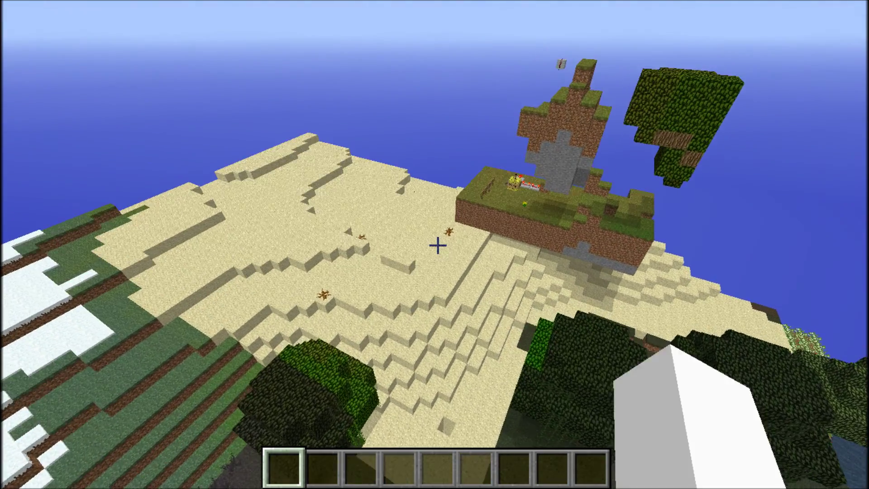
pyautogui.press('w')
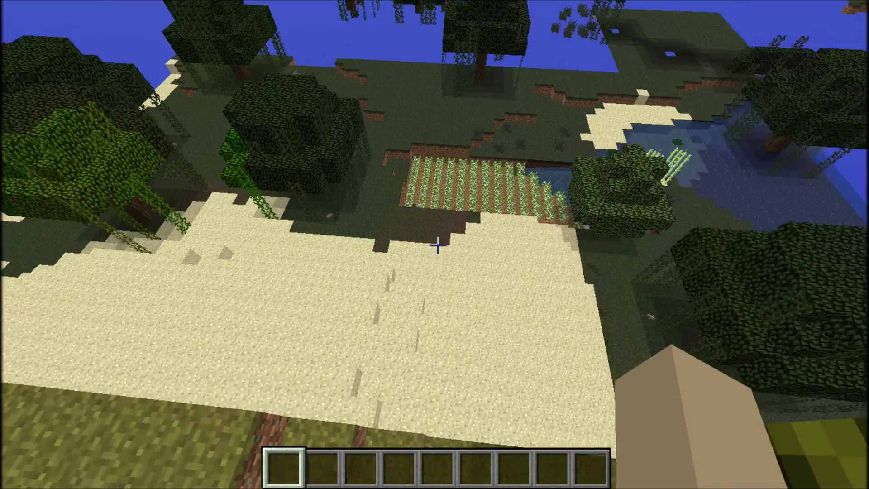
pyautogui.press('w')
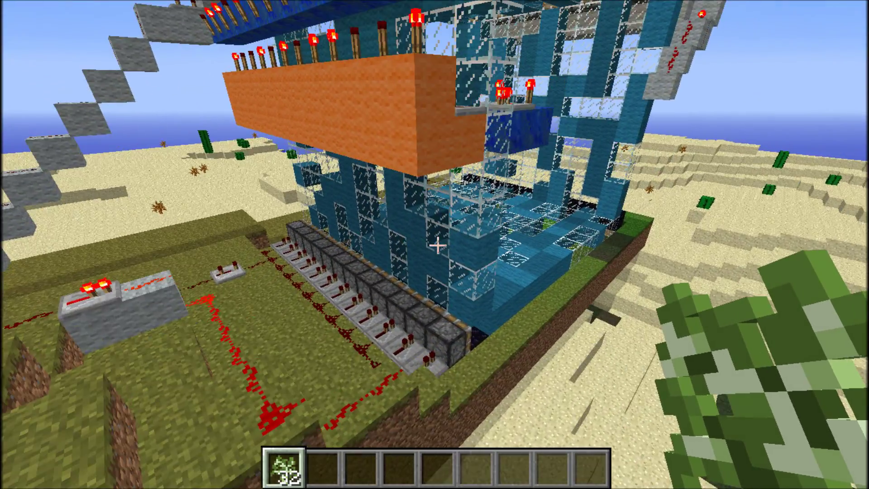
# Select the second hotbar slot and fly around the imported glass-and-wool build to examine its pistons, repeaters and redstone lines
pyautogui.press('d')
pyautogui.scroll(-1, 438, 245)
pyautogui.scroll(-1, 437, 245)
pyautogui.scroll(1, 438, 245)
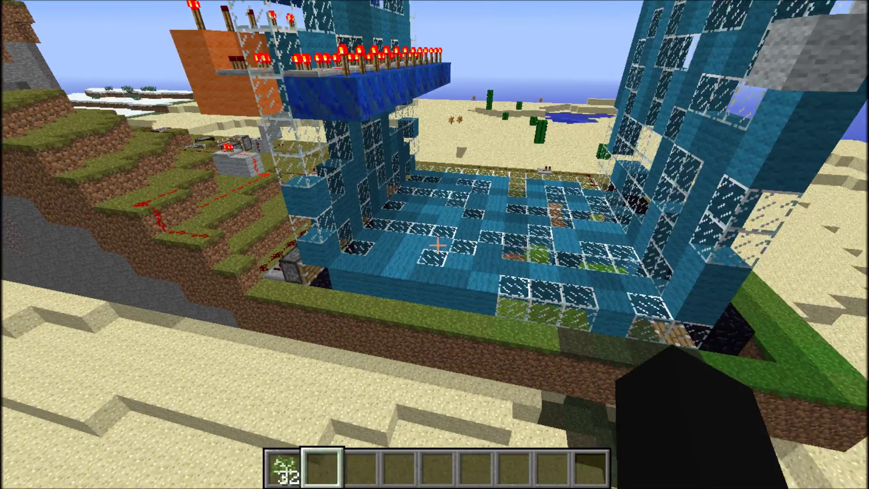
pyautogui.press('w')
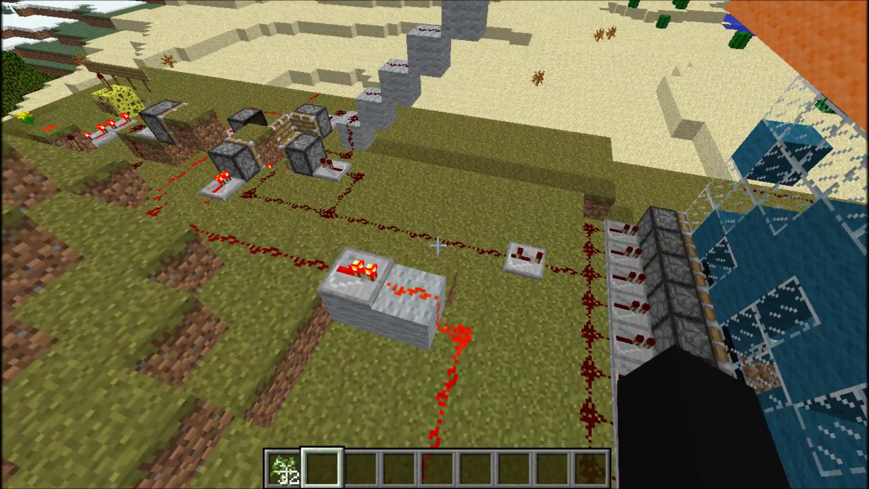
pyautogui.press('w')
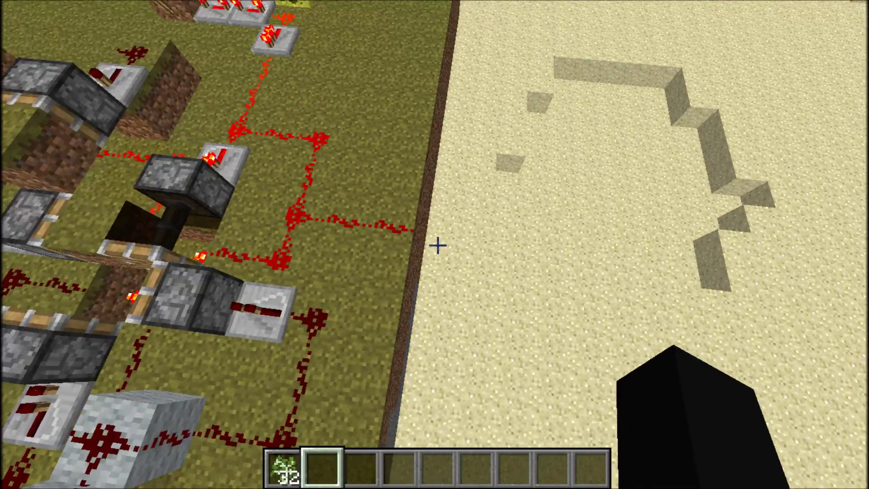
pyautogui.press('d')
pyautogui.press('shift')
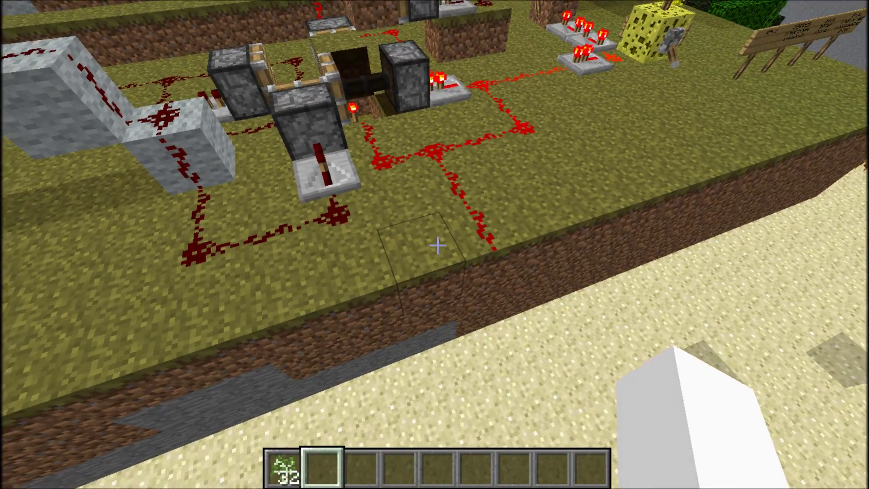
# Examine the redstone wiring between the piston group and the sponge block on the grass platform
pyautogui.press('d')
pyautogui.press('w')
pyautogui.press('d')
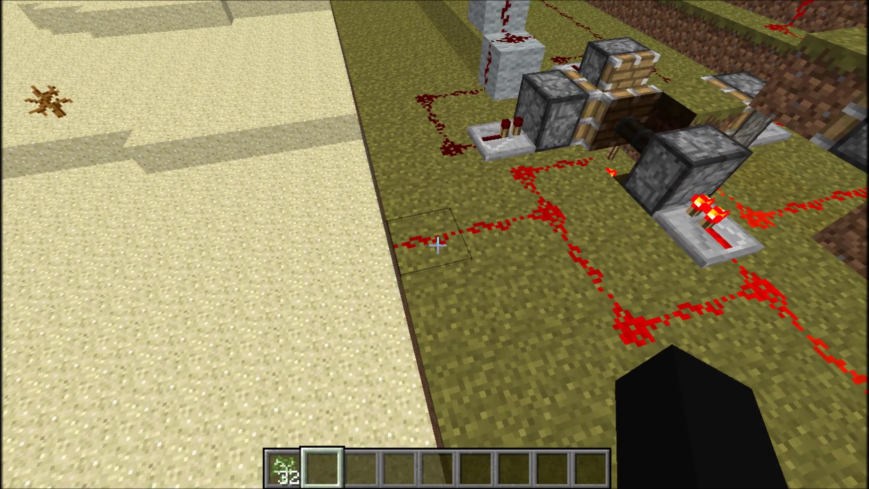
pyautogui.press('w')
pyautogui.press('d')
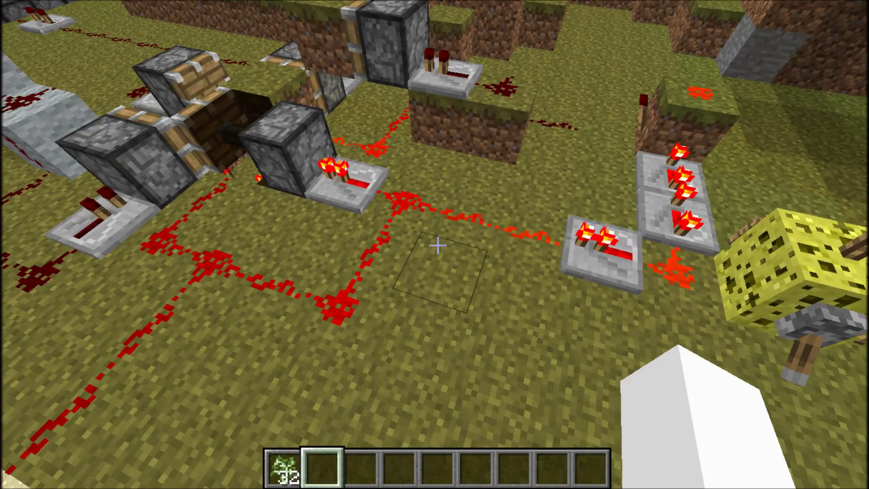
pyautogui.press('d')
pyautogui.press('a')
pyautogui.press('d')
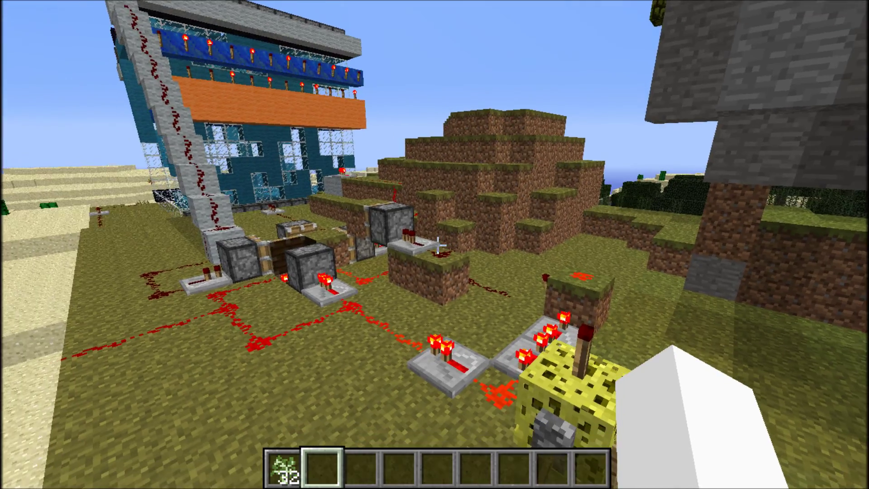
# Approach the blue wool and glass structure along the redstone staircase and inspect its interior from the floor
pyautogui.press('a')
pyautogui.press('w')
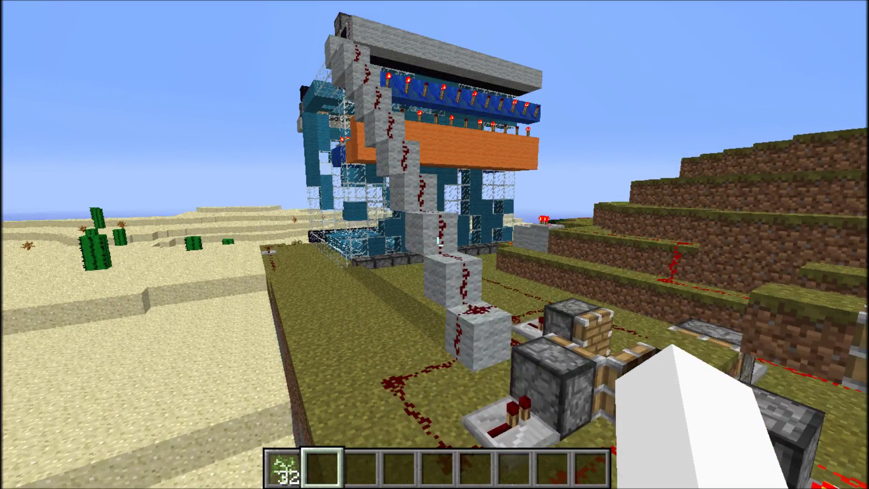
pyautogui.press('w')
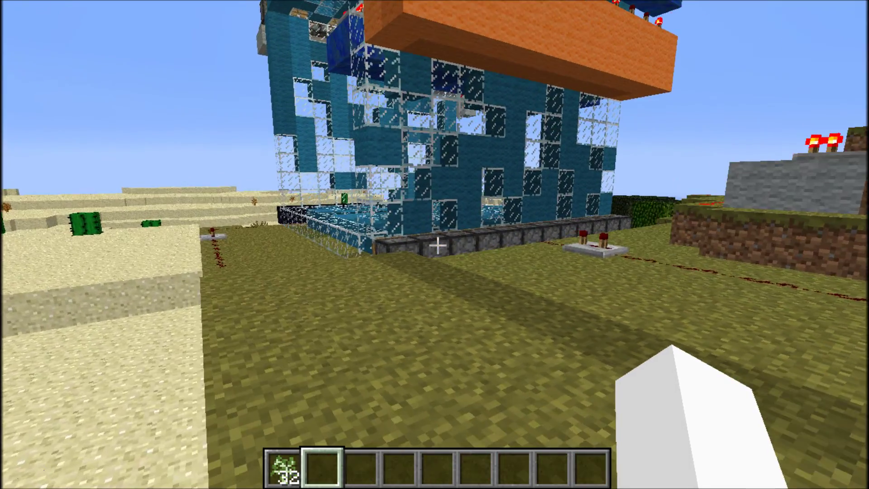
pyautogui.press('w')
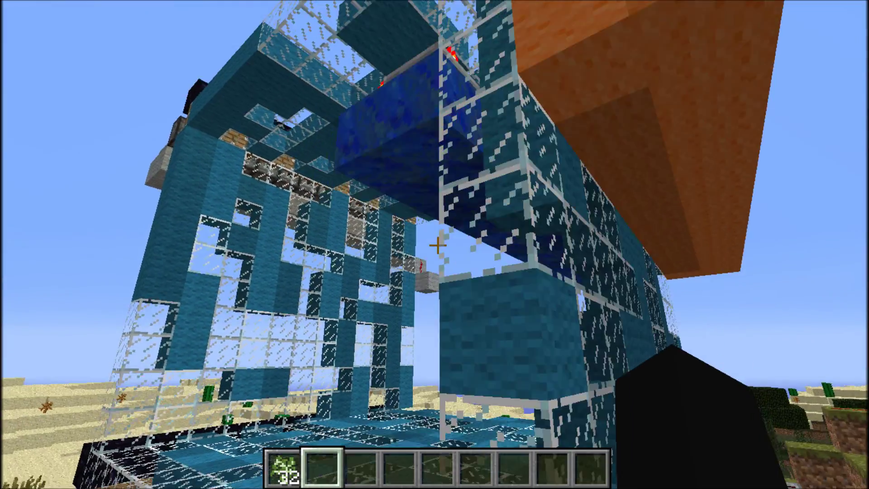
pyautogui.press('a')
pyautogui.press('w')
pyautogui.press('space')
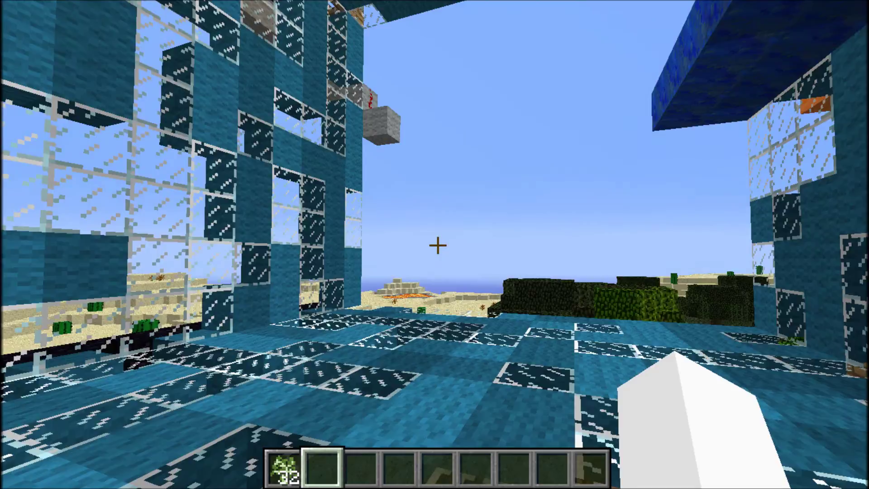
pyautogui.press('w')
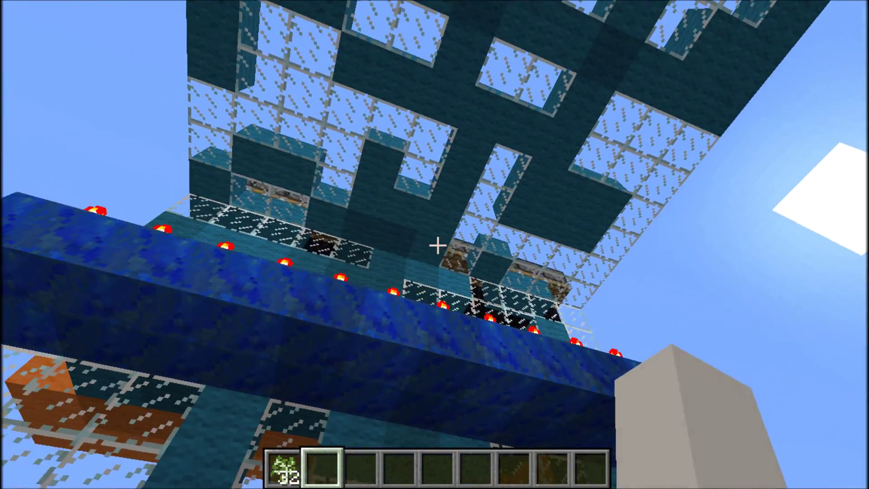
# Inspect the structure's ceiling, walls and the blue beam with redstone torches from inside
pyautogui.press('s')
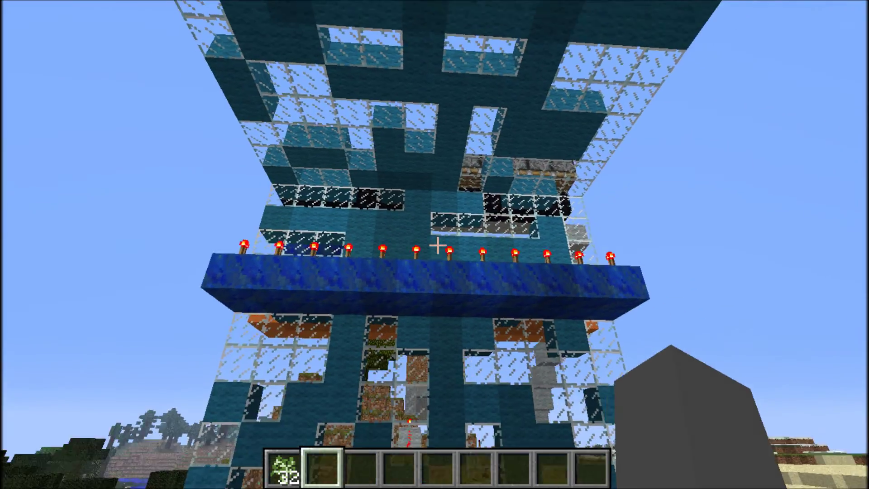
pyautogui.press('s')
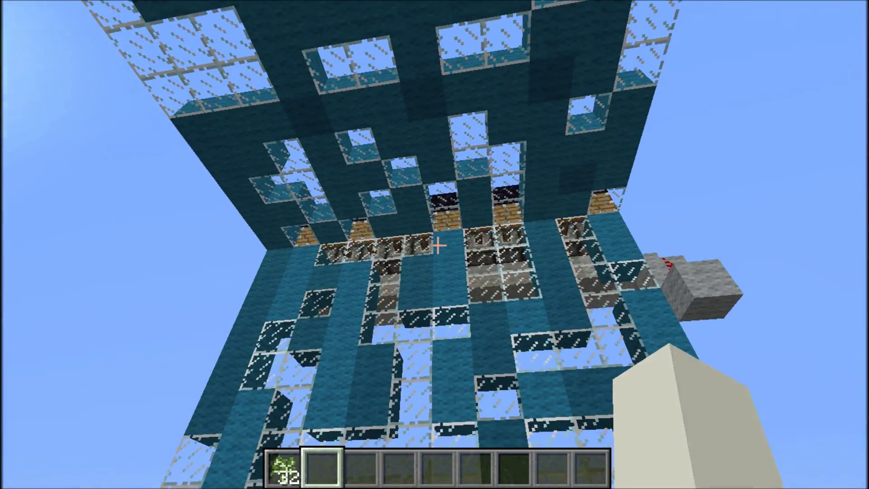
pyautogui.press('s')
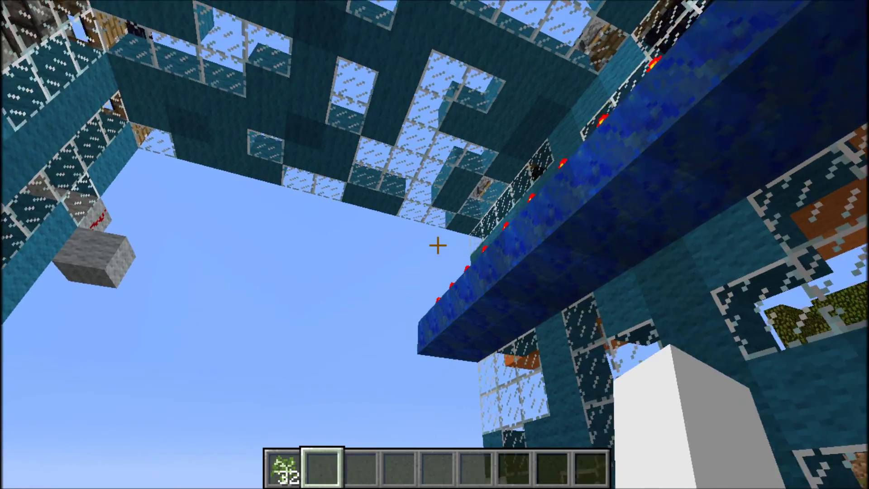
pyautogui.press('s')
pyautogui.press('w')
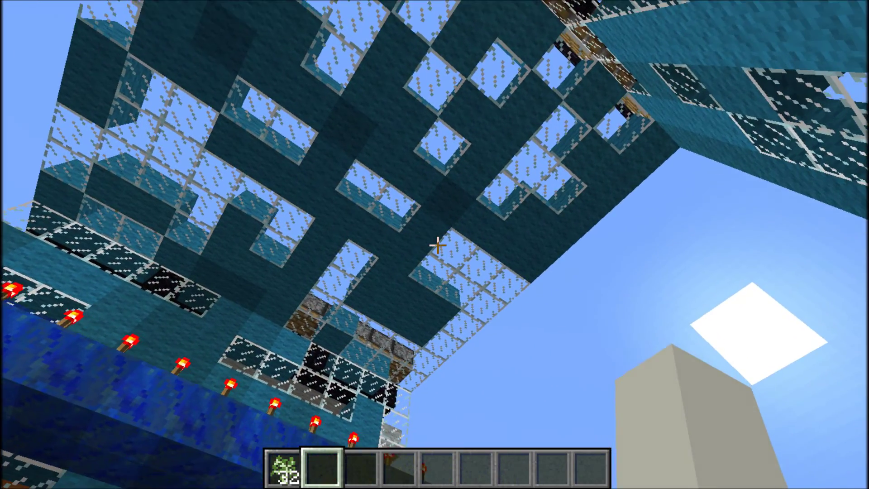
pyautogui.press('w')
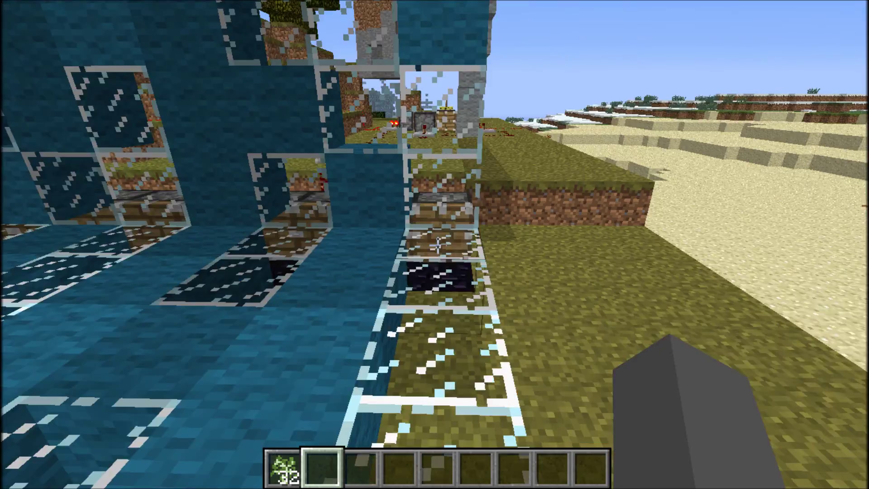
# Return across the grass platform past the pistons and read the RPM signs beside the sponge block
pyautogui.press('w')
pyautogui.press('space')
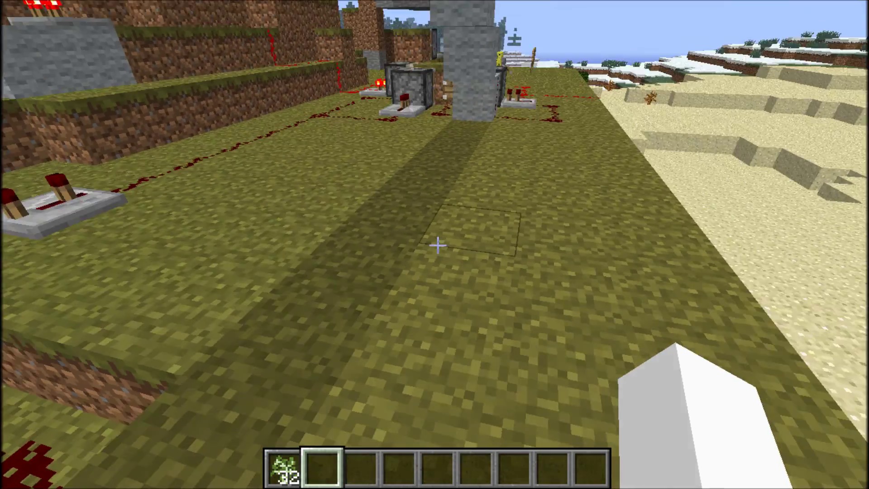
pyautogui.press('w')
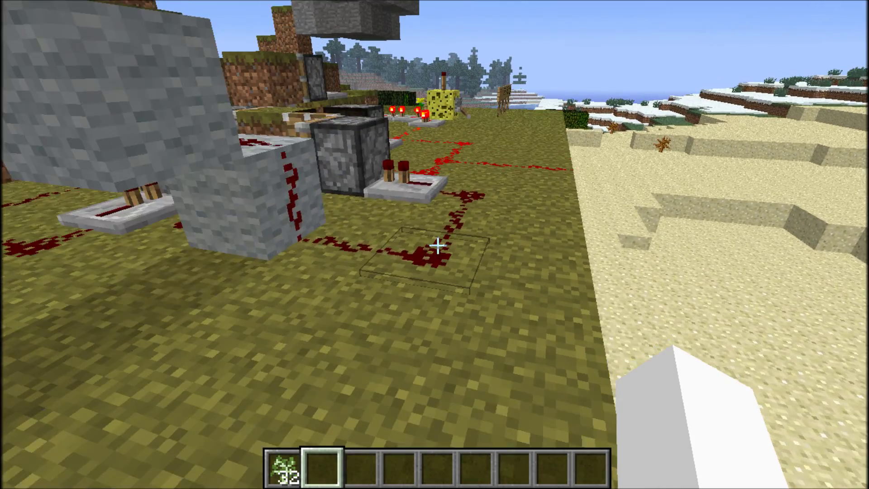
pyautogui.press('w')
pyautogui.press('space')
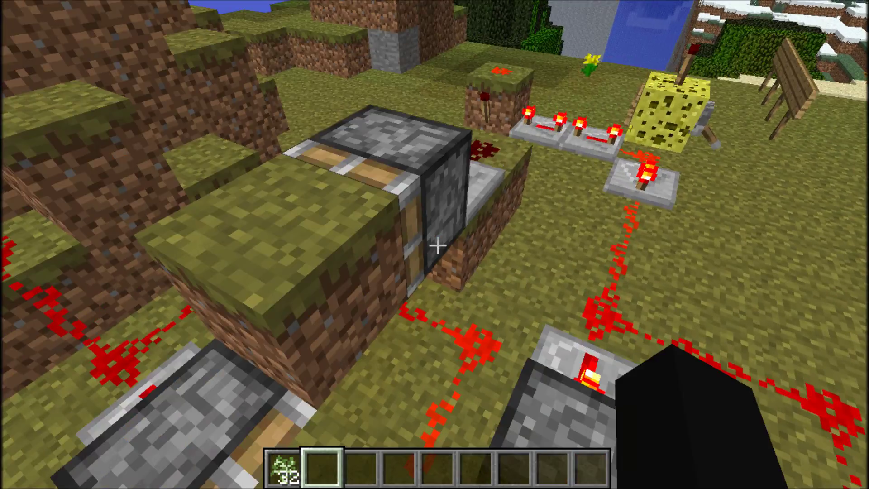
pyautogui.press('w')
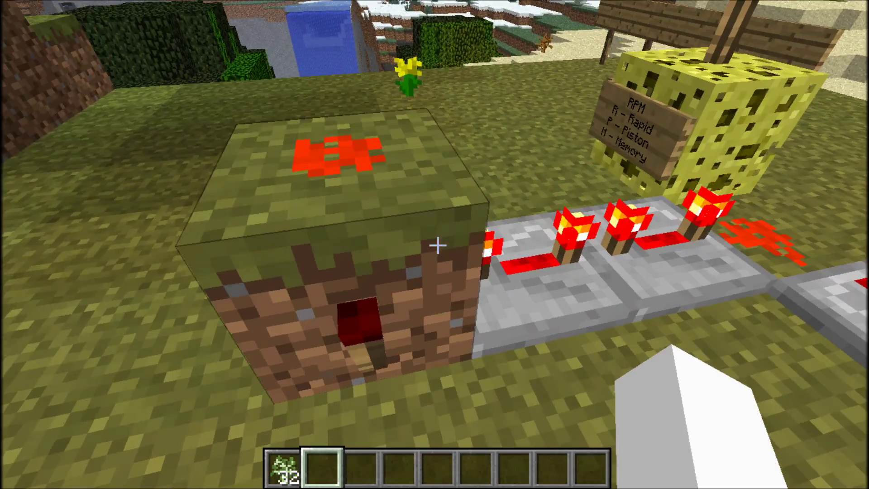
pyautogui.press('w')
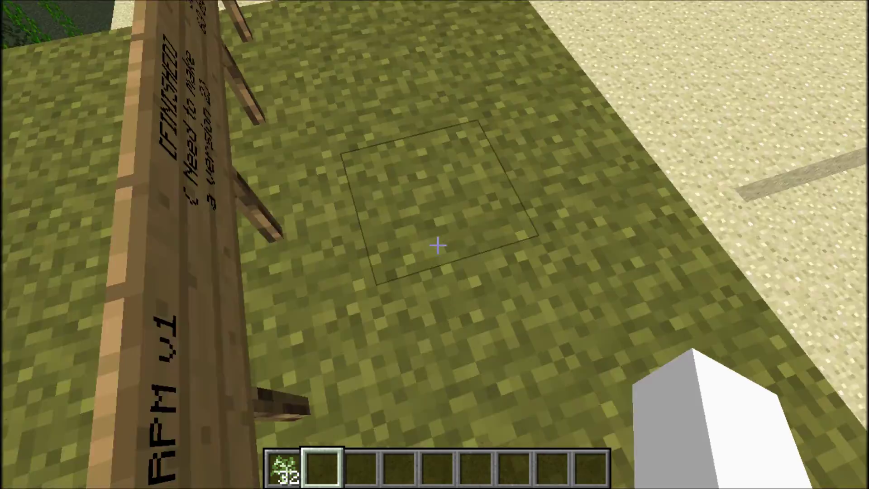
pyautogui.press('s')
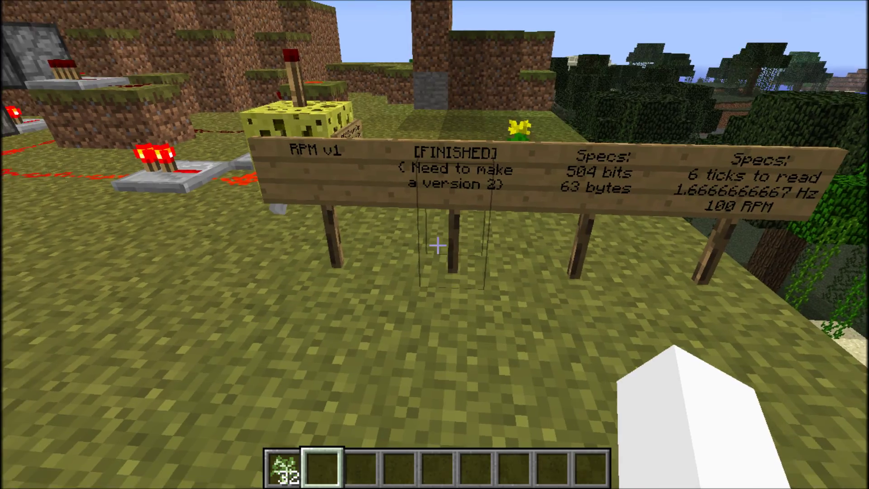
pyautogui.press('w')
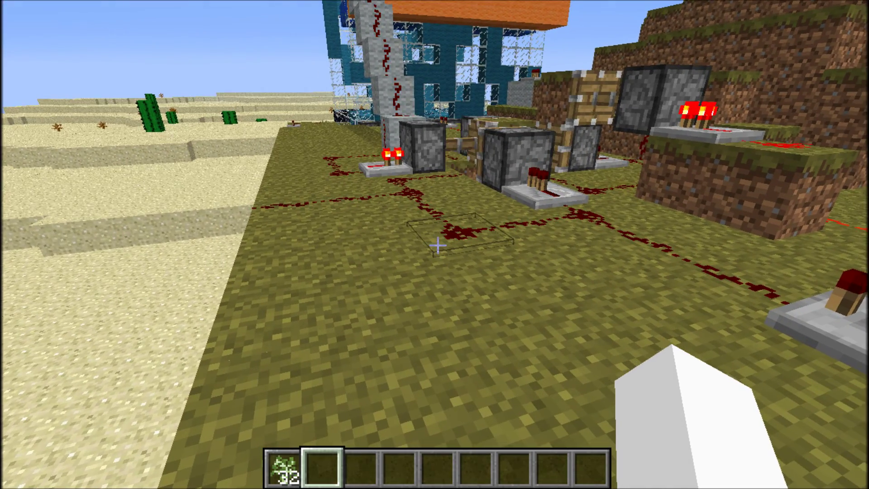
# Move around the sponge block and examine the adjoining repeaters and the piston circuit beyond them
pyautogui.press('s')
pyautogui.press('w')
pyautogui.press('s')
pyautogui.press('w')
pyautogui.press('s')
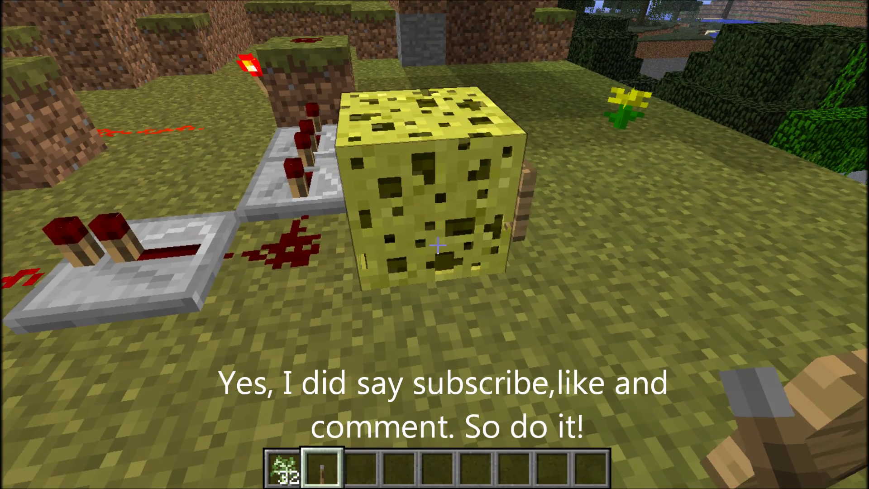
pyautogui.press('a')
pyautogui.press('w')
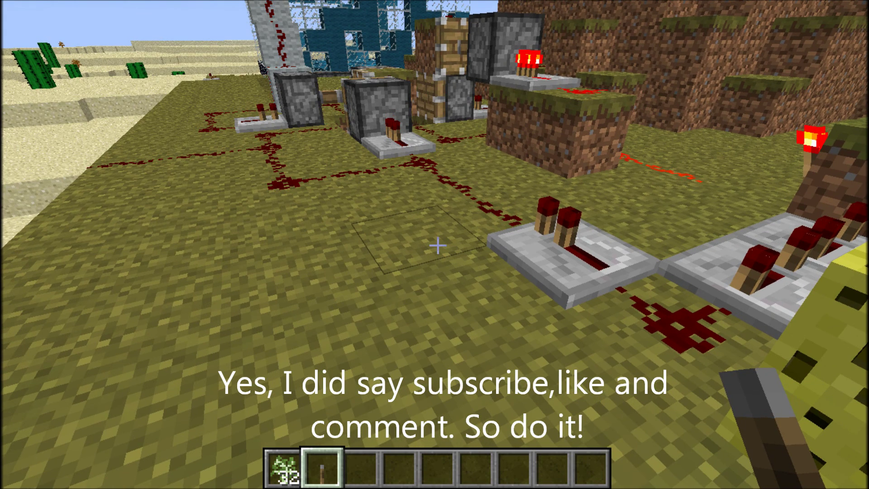